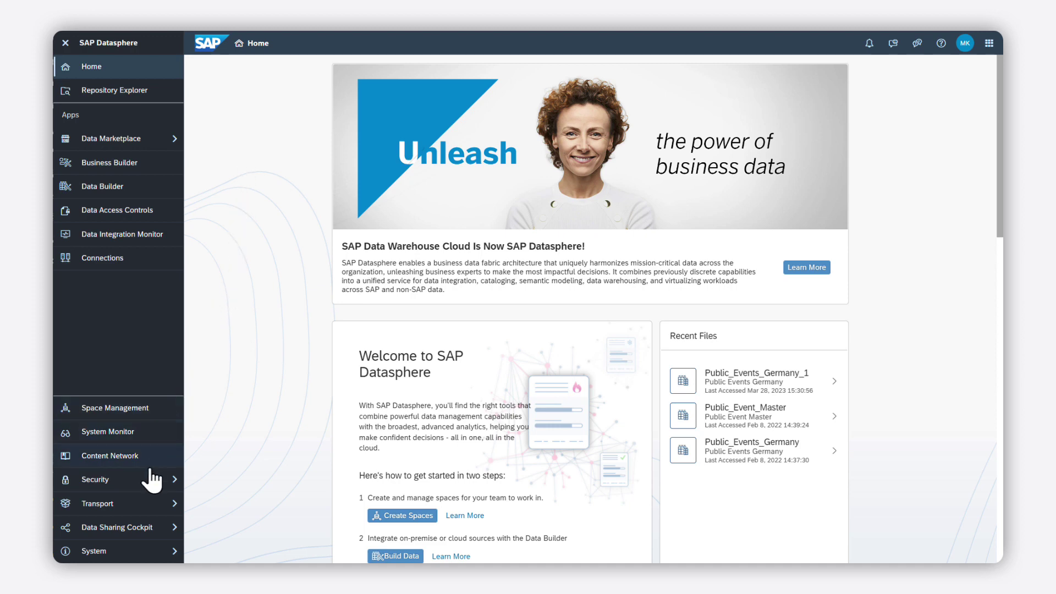
# Open the Data Sharing Cockpit overview from the side navigation flyout
pyautogui.click(127, 528)
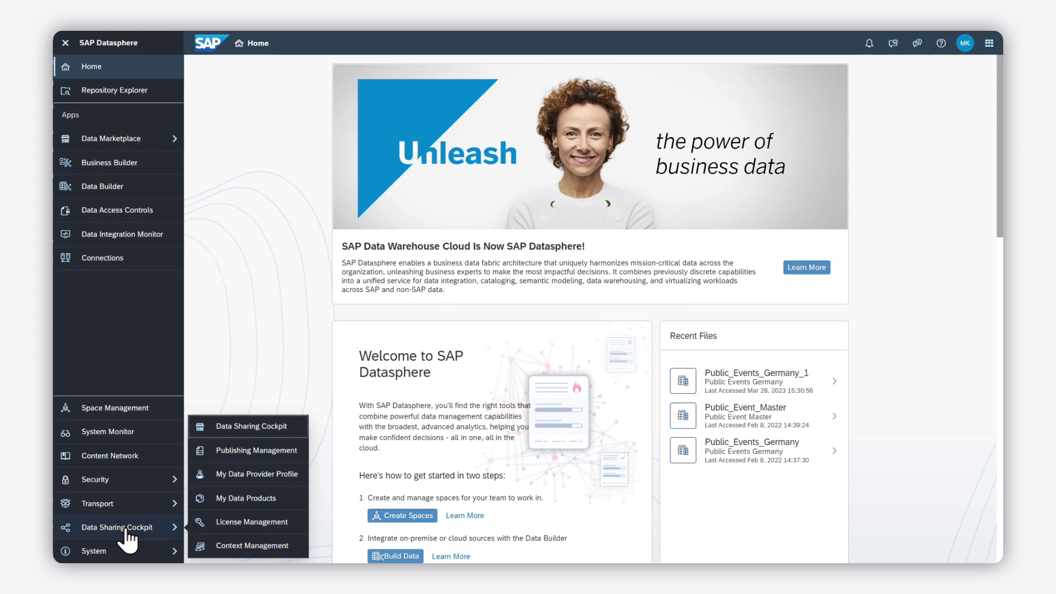
pyautogui.click(279, 426)
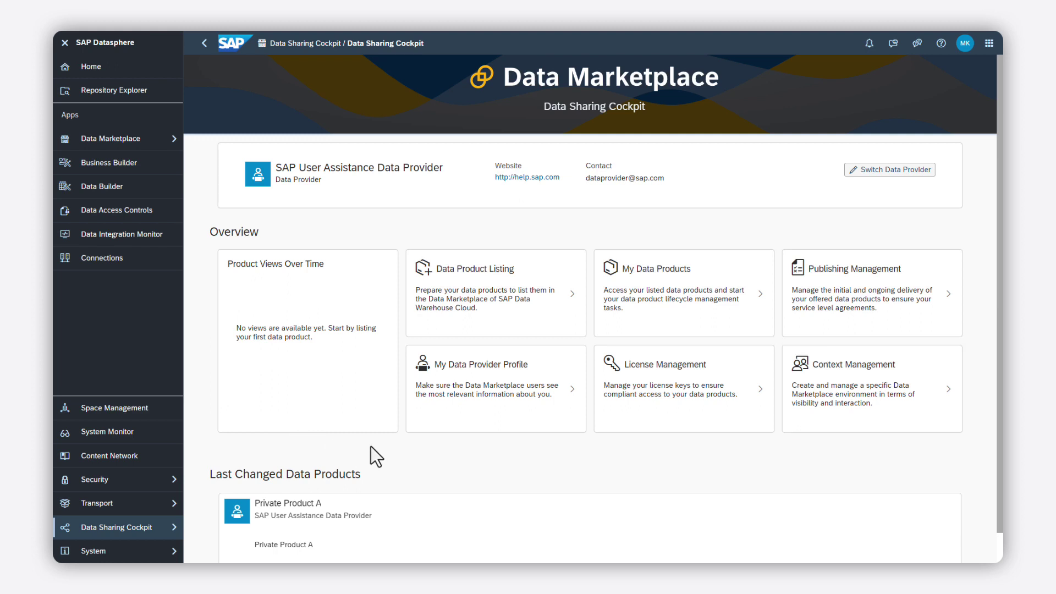
pyautogui.click(890, 422)
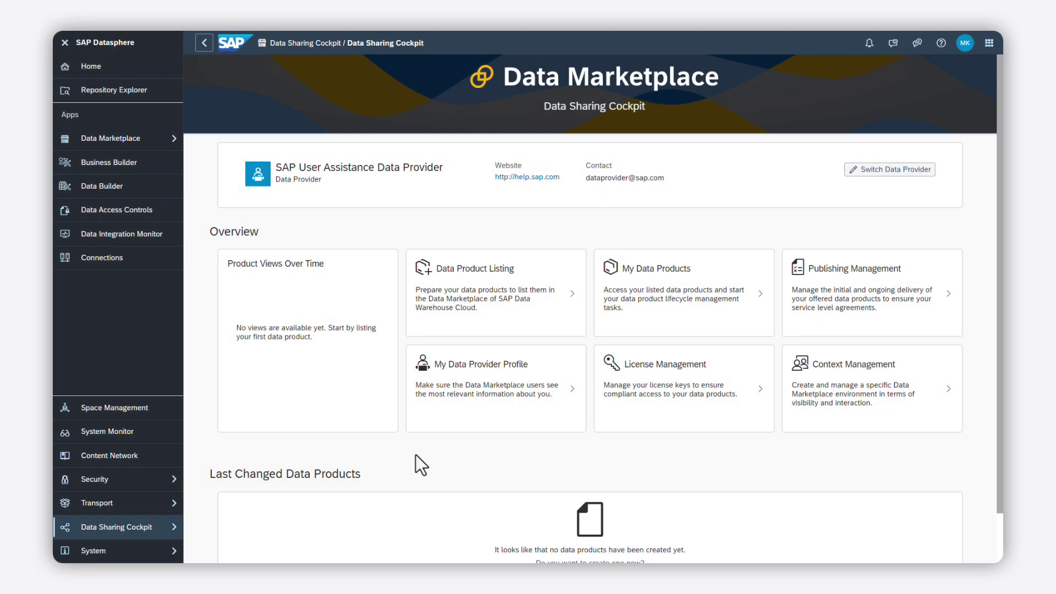
pyautogui.click(477, 404)
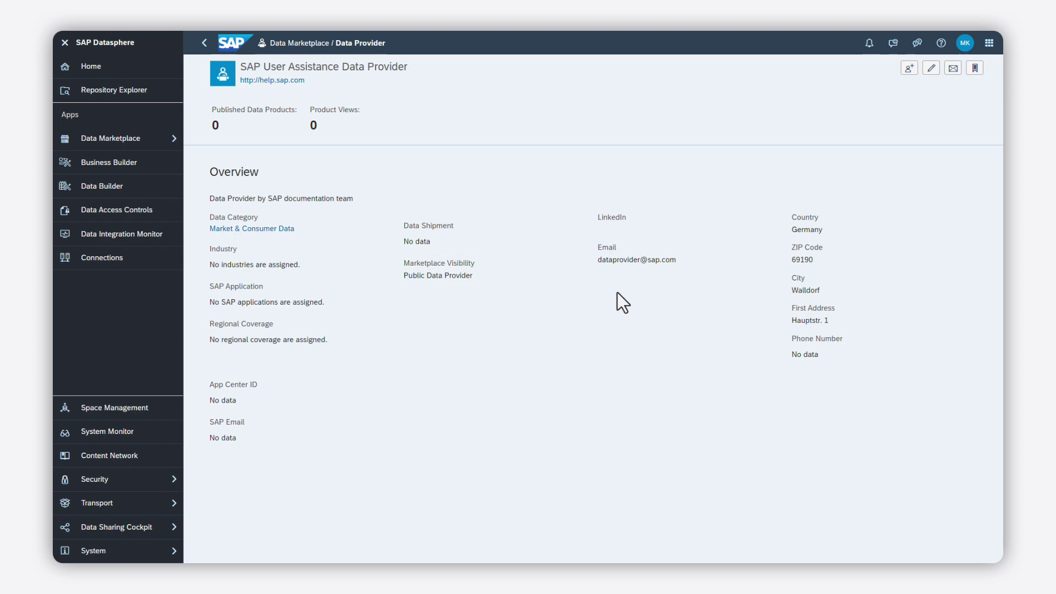
pyautogui.click(930, 67)
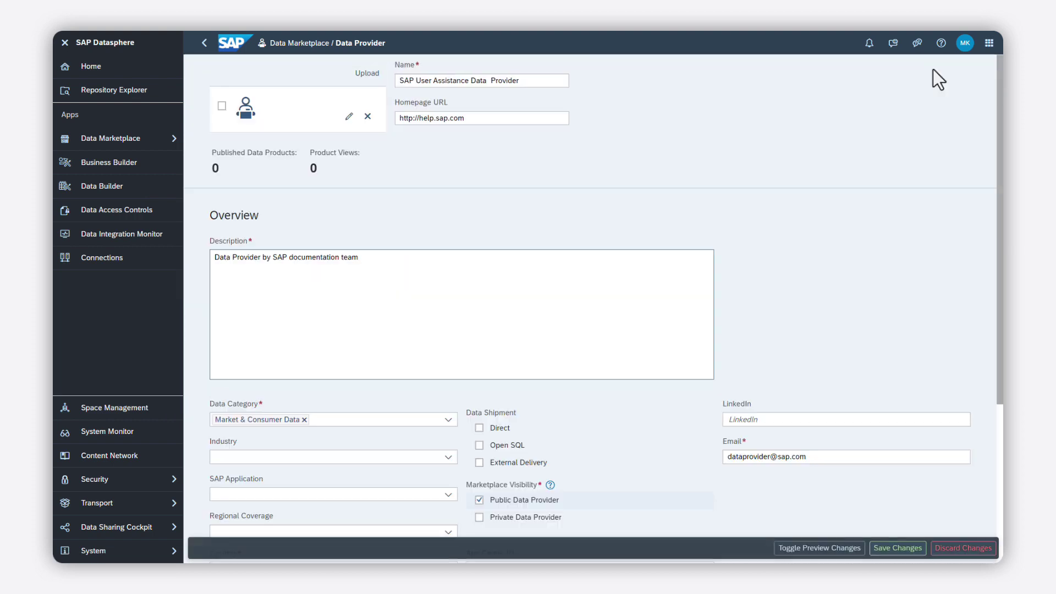
pyautogui.scroll(-5, 932, 69)
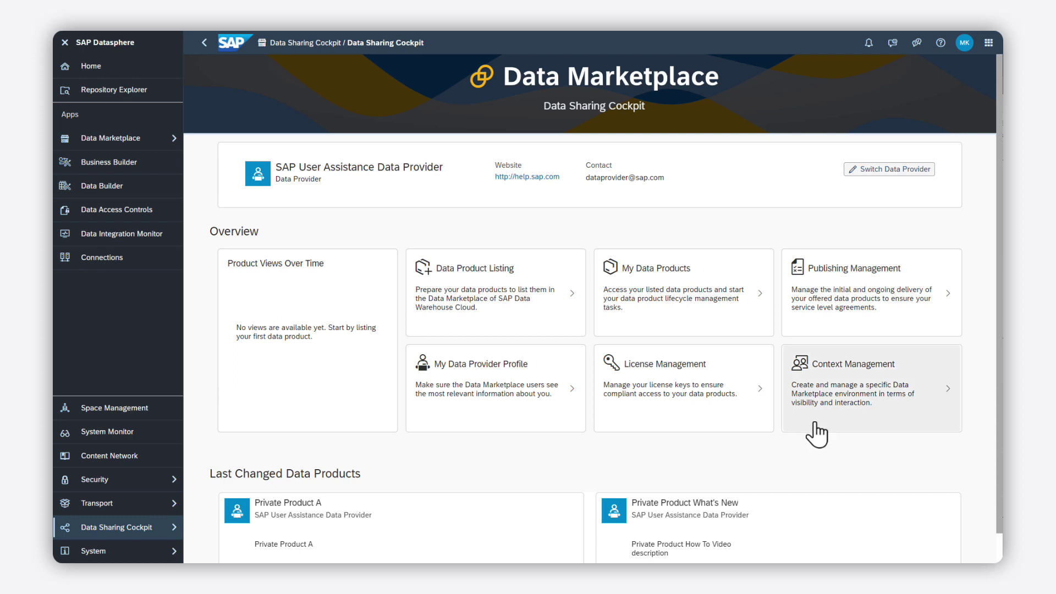
# In Context Management, create a Data Shop context 'Show Case Context' with description 'Show Case Context description'
pyautogui.click(919, 377)
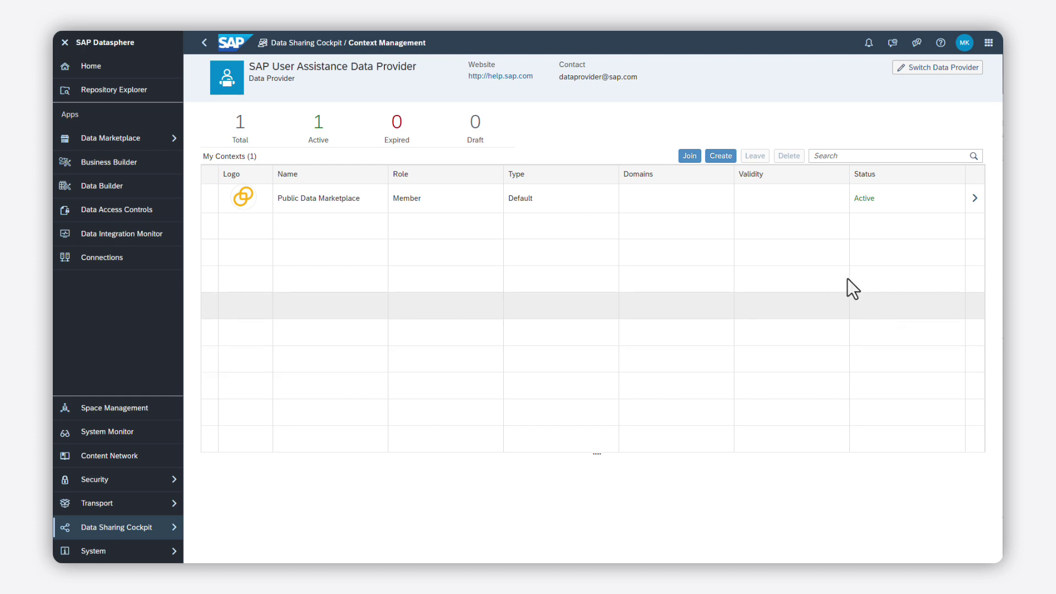
pyautogui.click(720, 156)
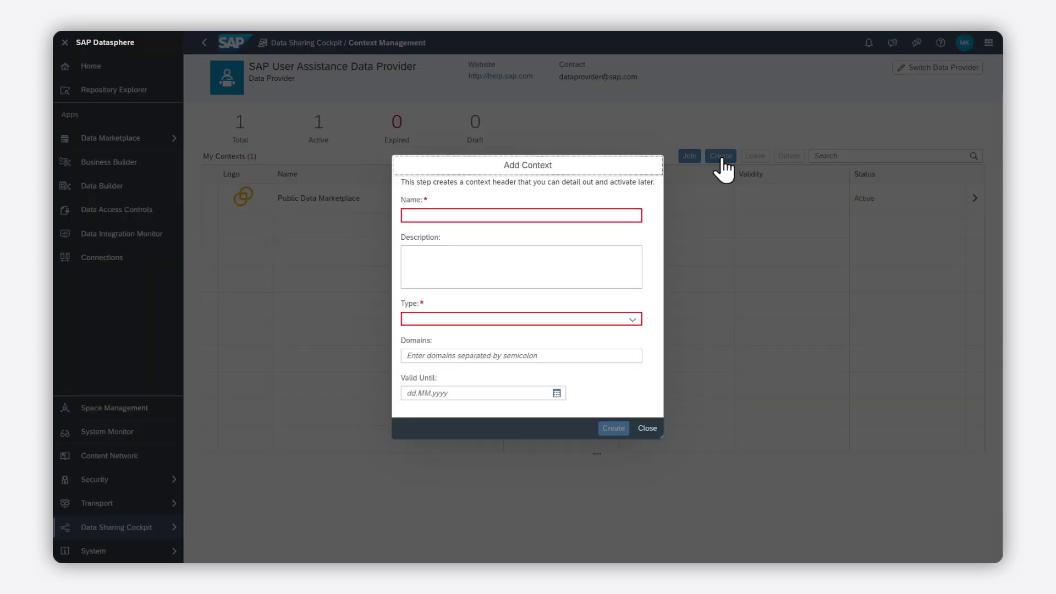
pyautogui.click(588, 216)
pyautogui.write('Show Case Context')
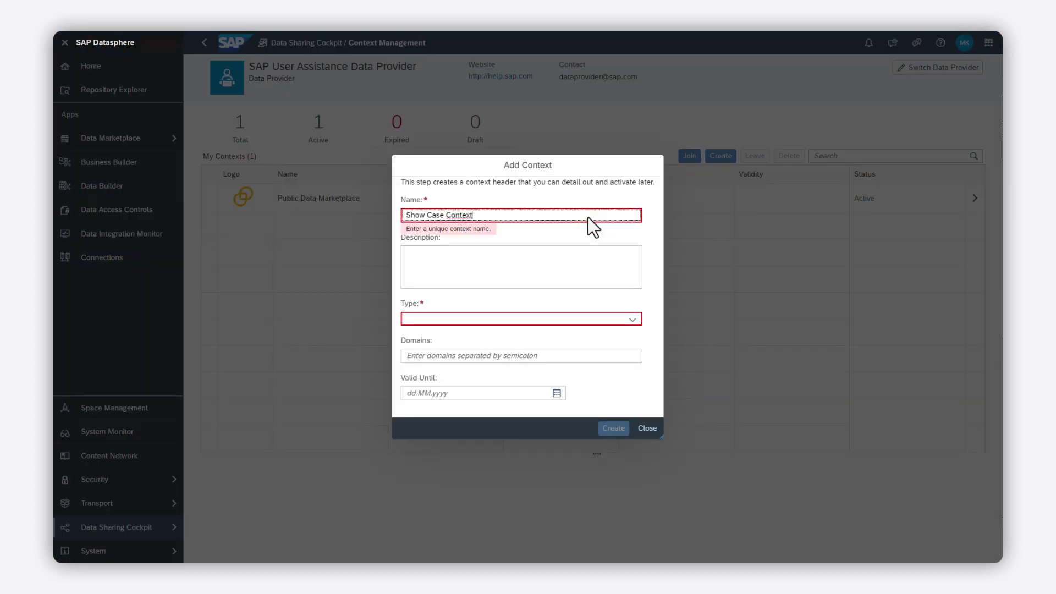
pyautogui.click(410, 258)
pyautogui.write('Show Case Context d')
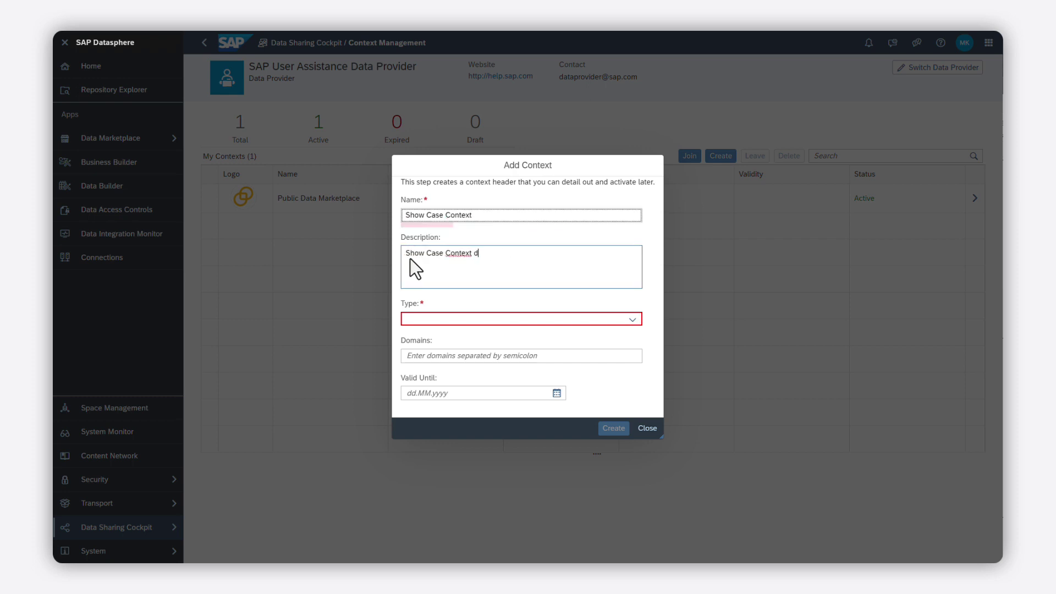
pyautogui.write('escription')
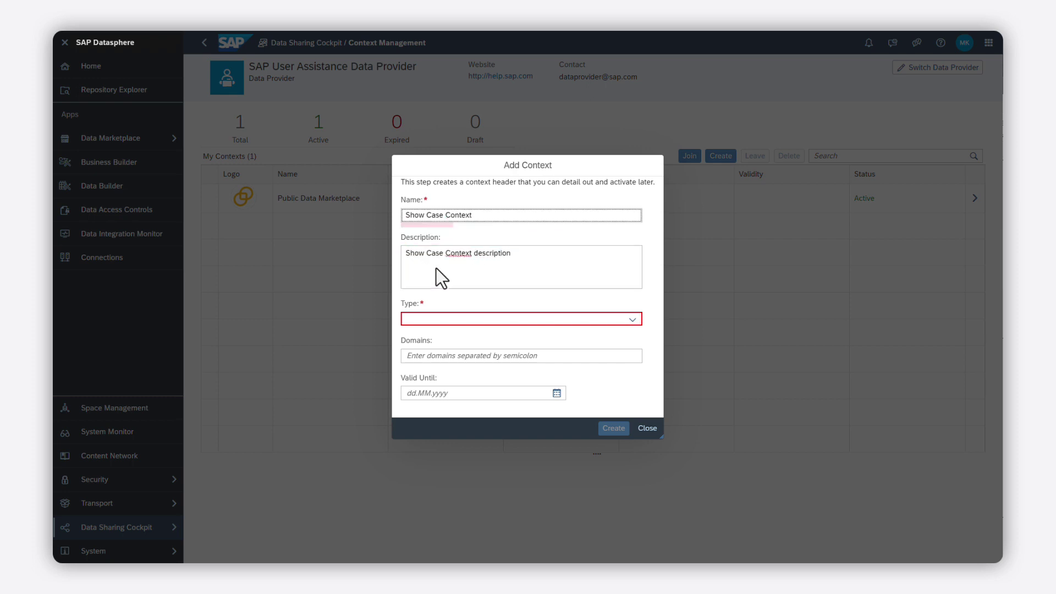
pyautogui.click(632, 320)
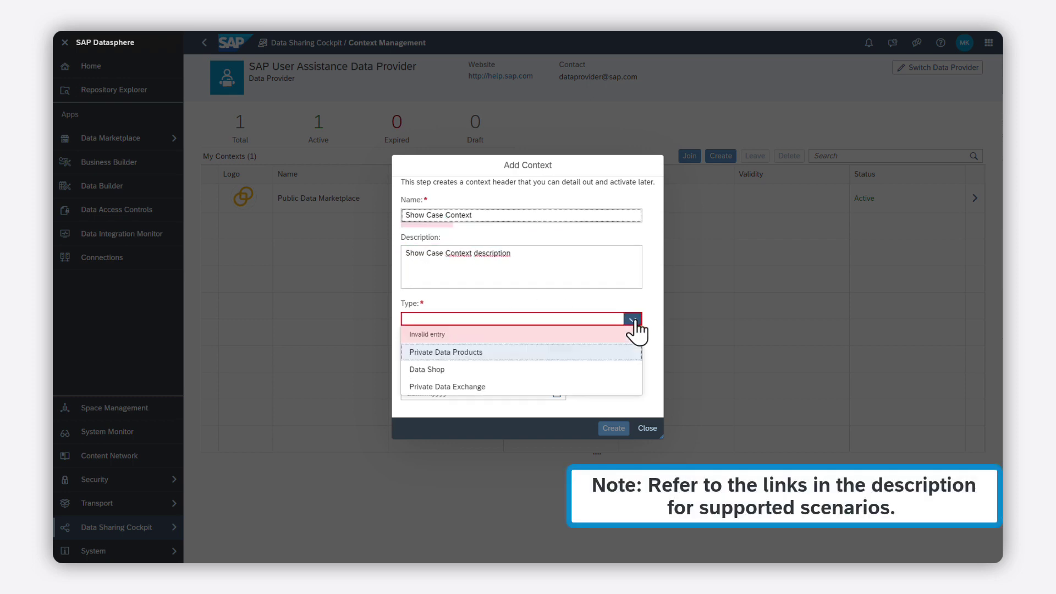
pyautogui.click(560, 370)
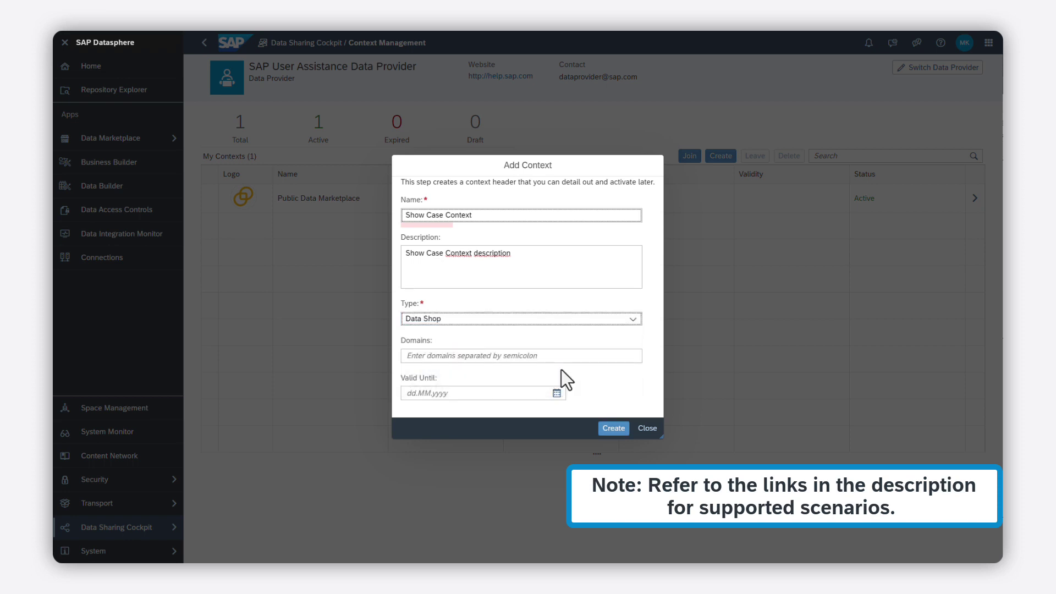
pyautogui.click(613, 428)
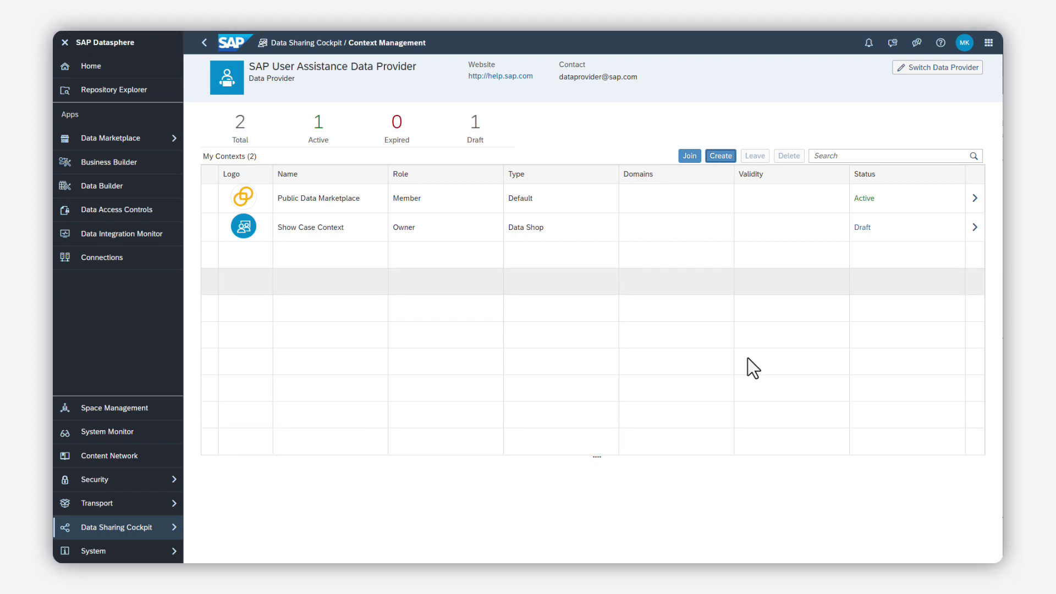
# Generate one member activation key in Show Case Context's details
pyautogui.click(971, 231)
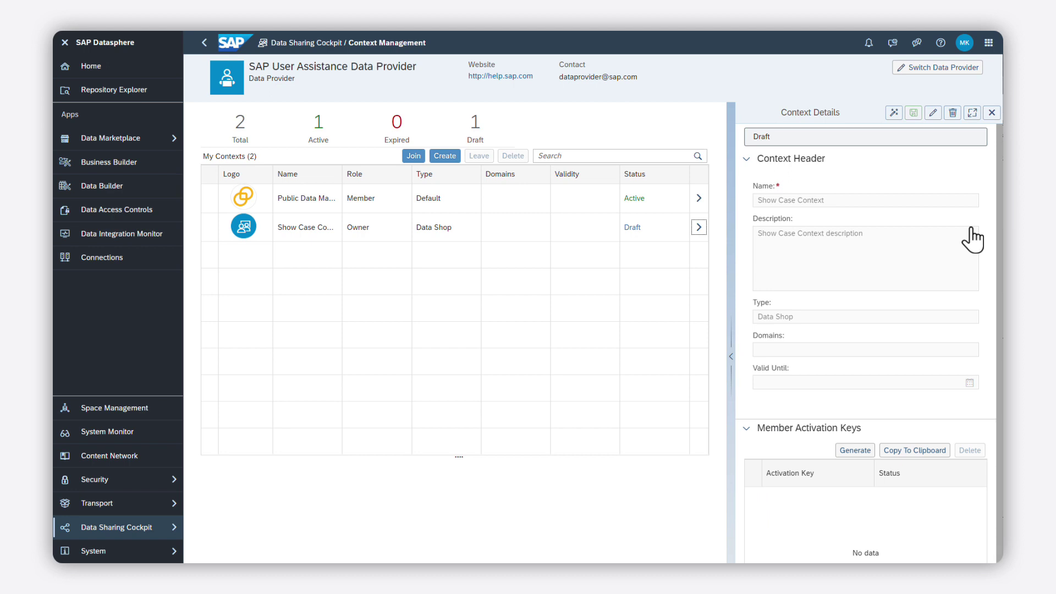
pyautogui.scroll(-1, 972, 240)
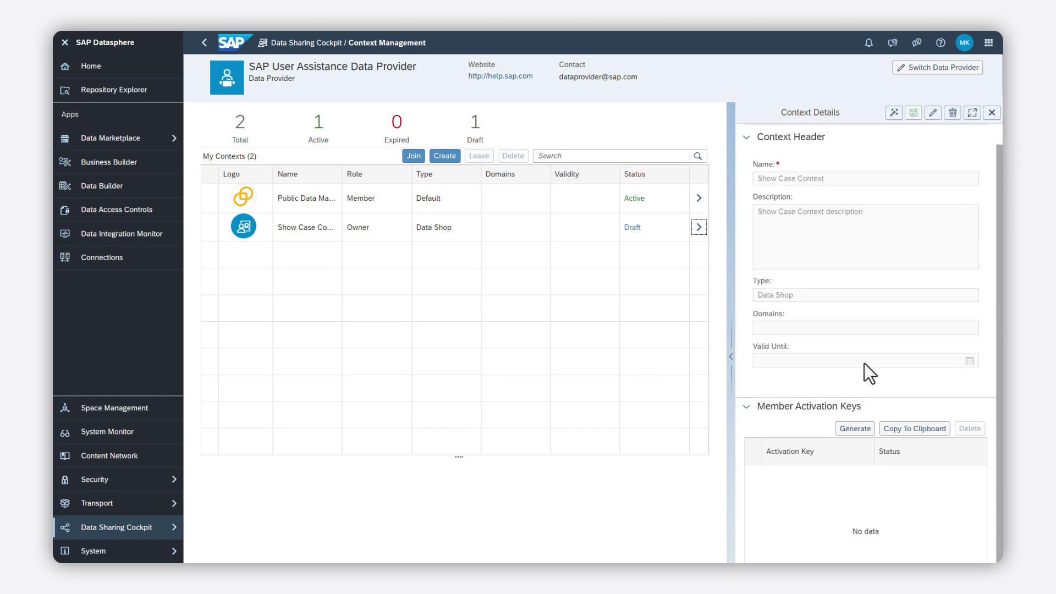
pyautogui.click(856, 429)
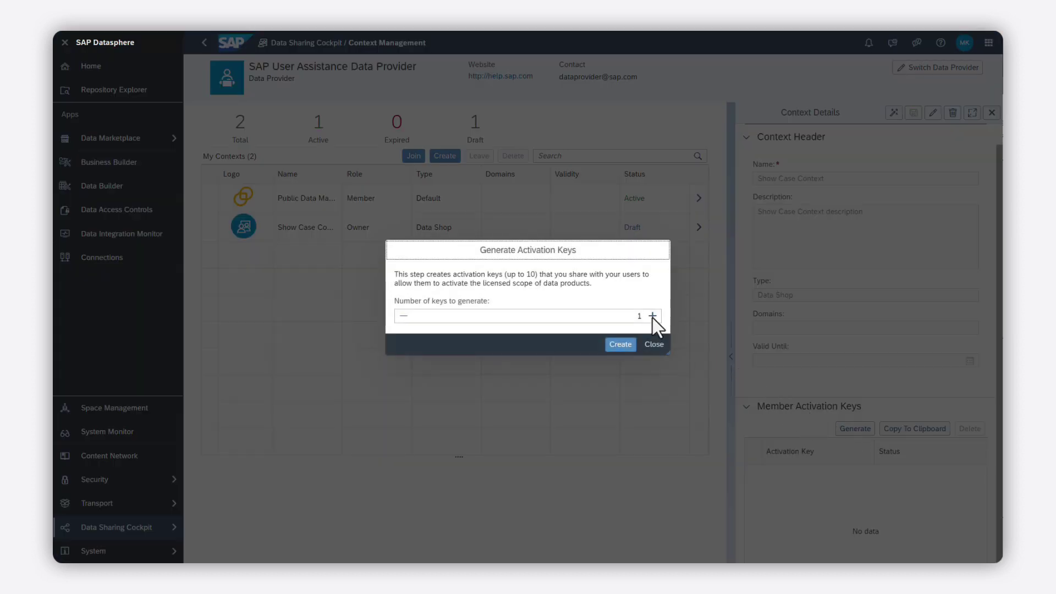
pyautogui.click(621, 345)
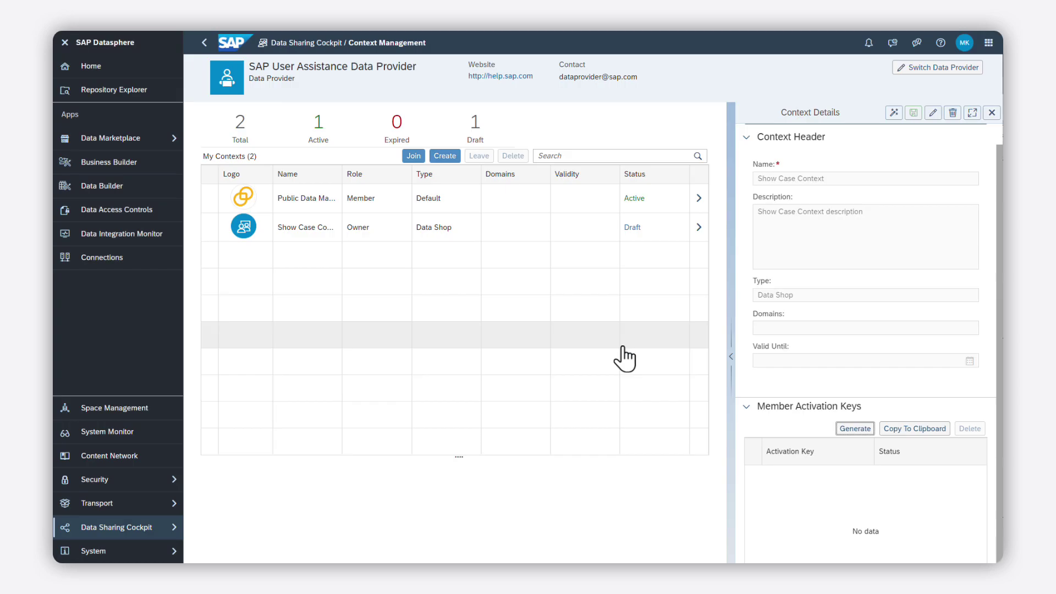
# Save the activation key in a Notepad file and activate Show Case Context
pyautogui.click(907, 430)
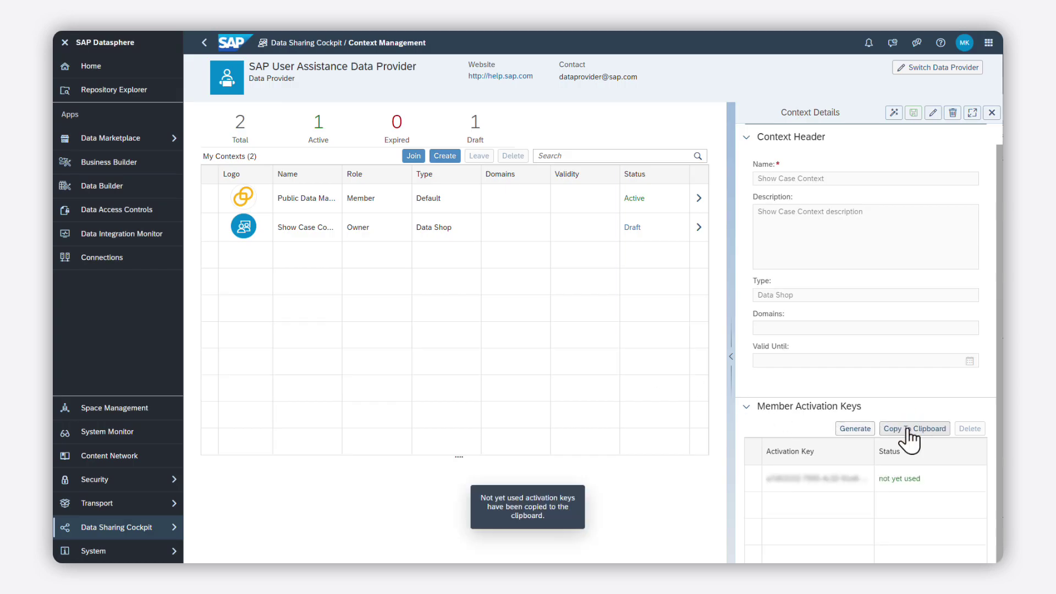
pyautogui.hotkey('alt', 'Tab')
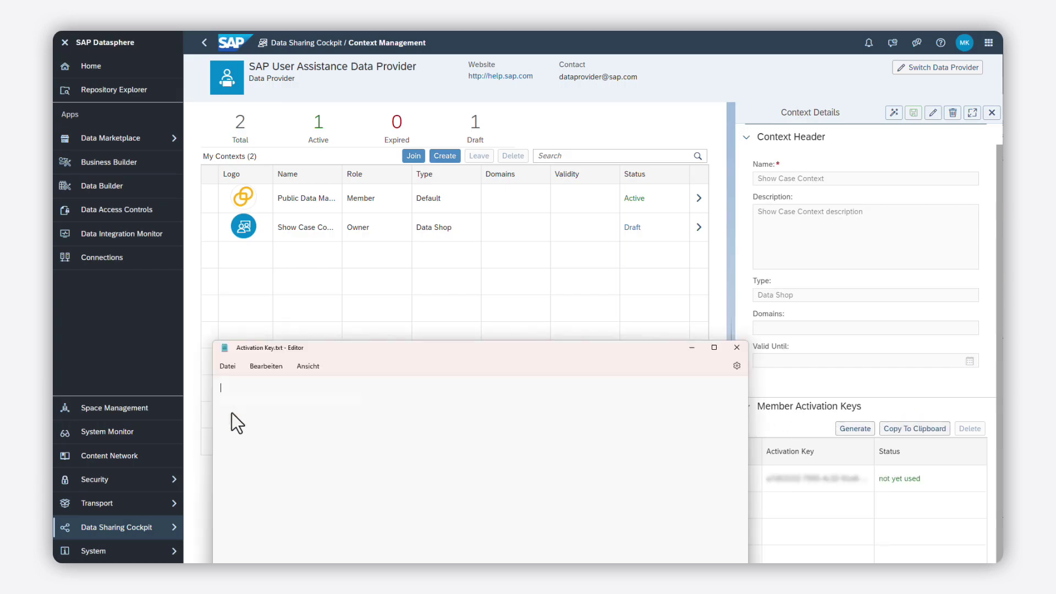
pyautogui.hotkey('ctrl', 'v')
pyautogui.click(633, 312)
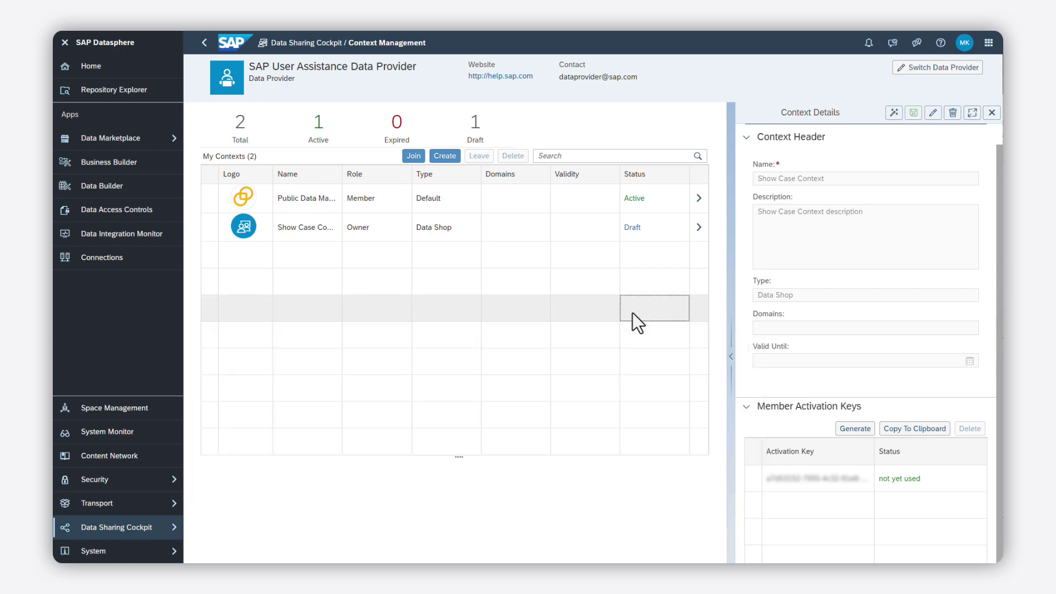
pyautogui.click(894, 113)
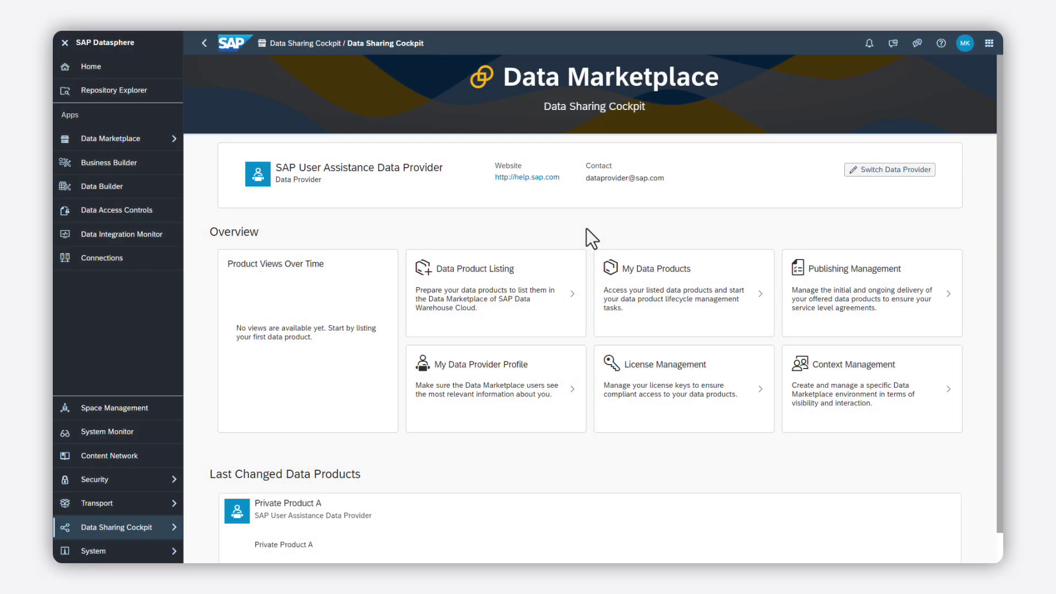
# Create a new data product named 'Private Product What's New' with a matching description
pyautogui.click(632, 286)
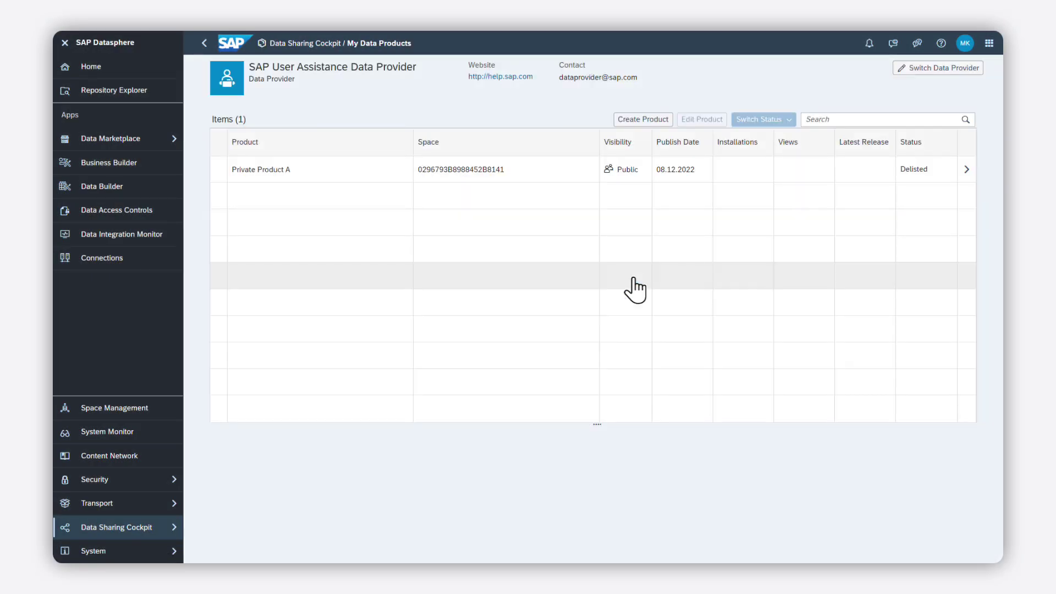
pyautogui.click(642, 119)
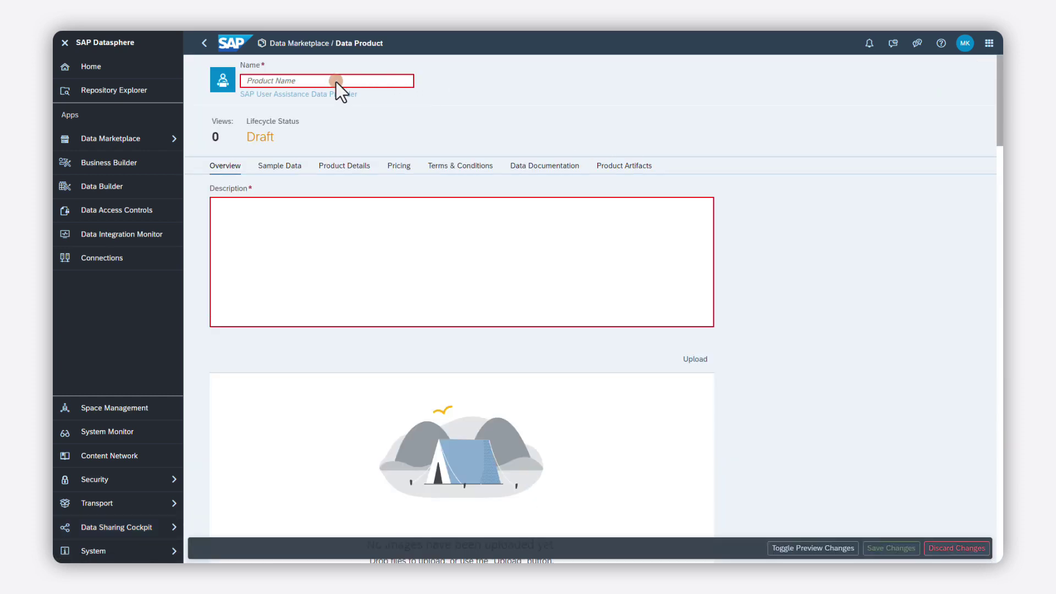
pyautogui.click(336, 81)
pyautogui.write("Private Product What's New")
pyautogui.click(314, 242)
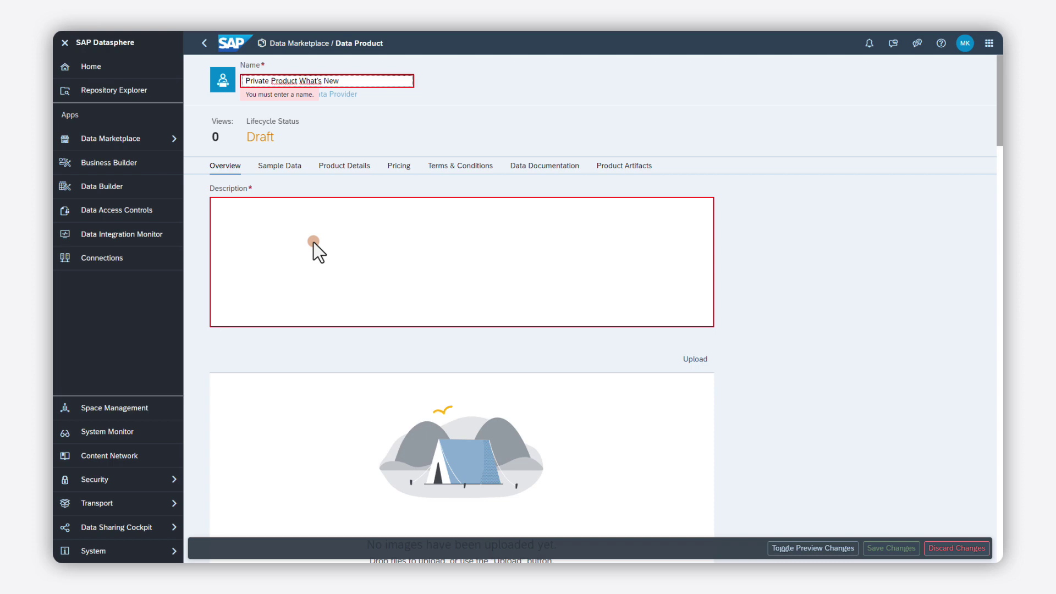
pyautogui.hotkey('ctrl', 'v')
pyautogui.write('descrip')
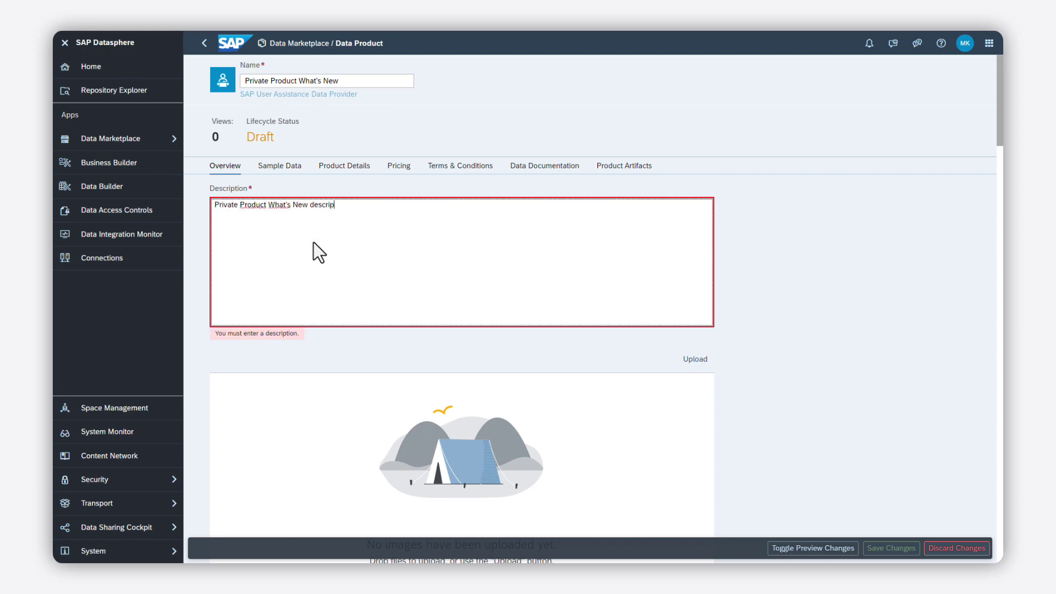
pyautogui.write('tion')
# Give the product the Industry-Specific Data category and the Show Case Documents context
pyautogui.scroll(-10, 305, 262)
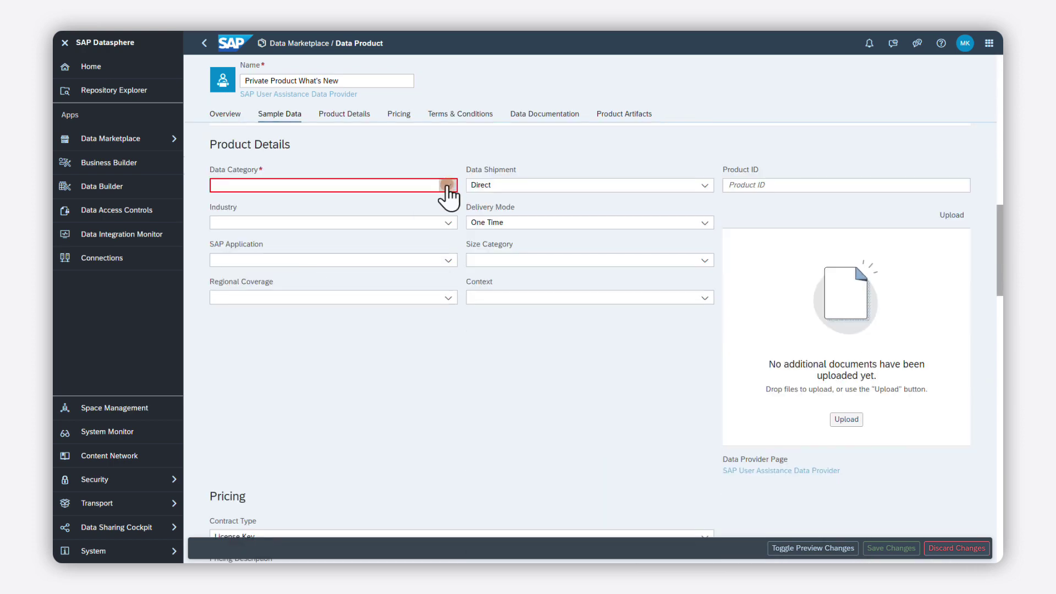
pyautogui.click(446, 186)
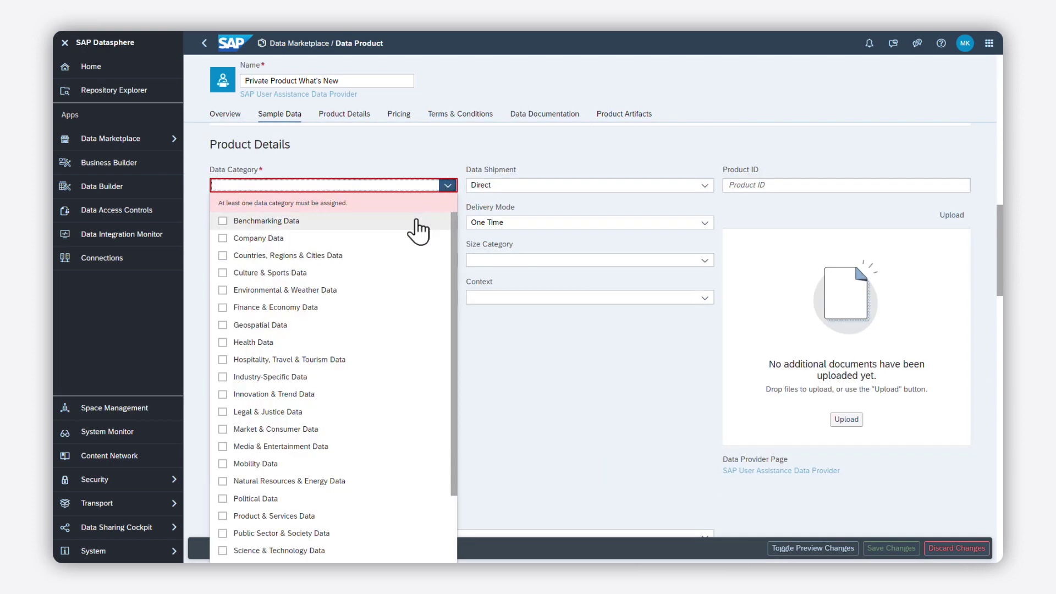
pyautogui.click(223, 377)
pyautogui.click(484, 313)
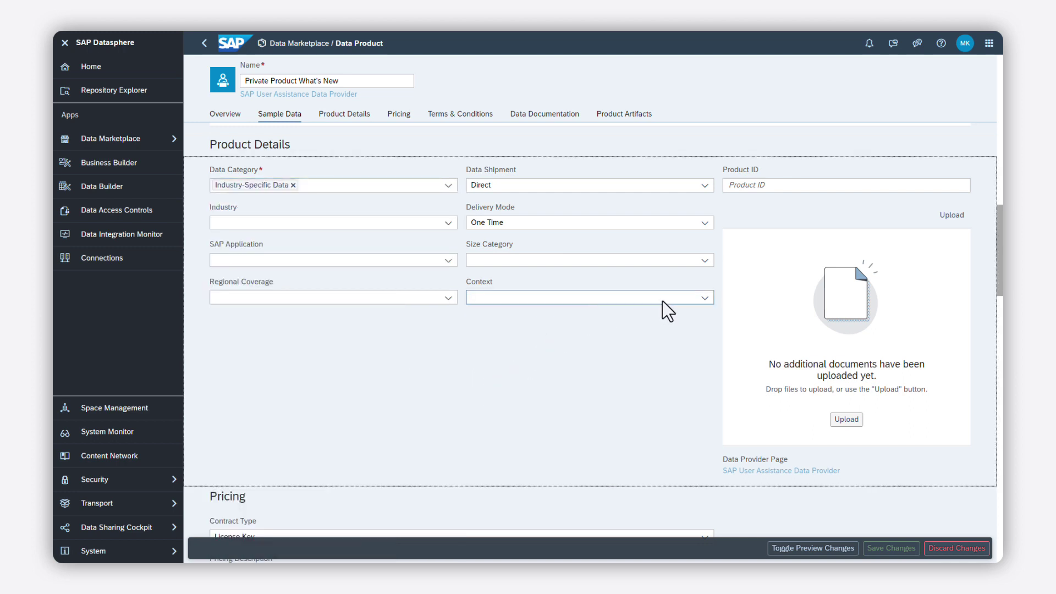
pyautogui.click(705, 298)
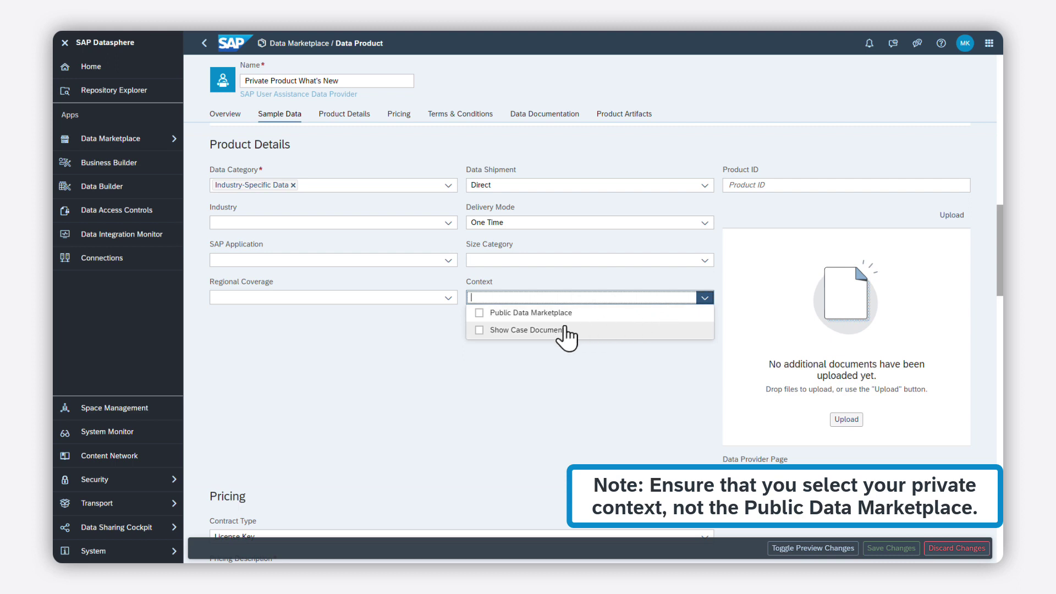
pyautogui.click(479, 330)
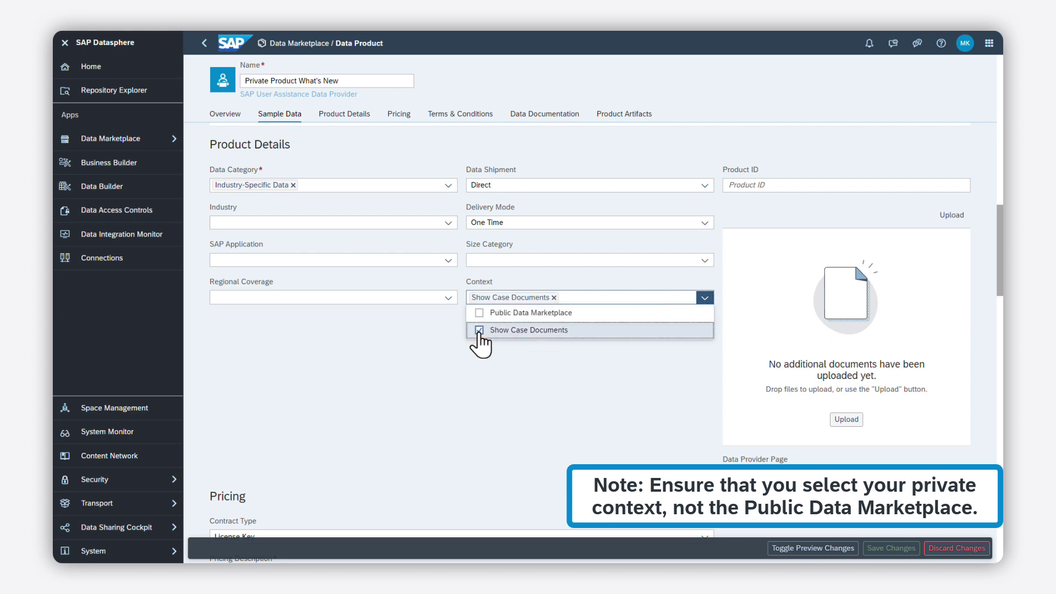
pyautogui.click(477, 361)
# Set the contract type to Free and the artifact space to German Bank Holidays
pyautogui.scroll(-5, 477, 363)
pyautogui.click(488, 292)
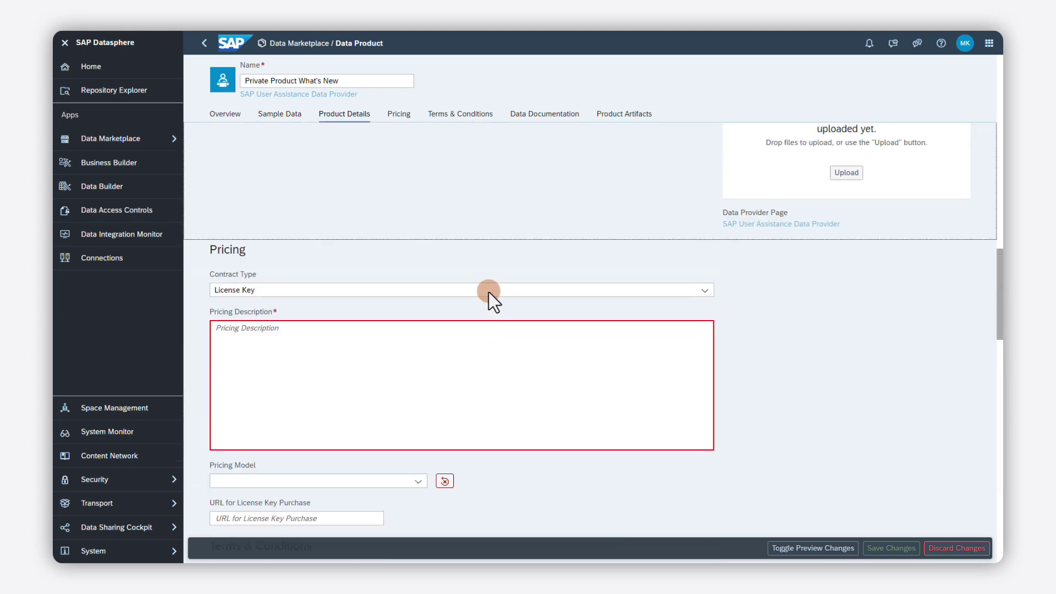
pyautogui.click(437, 304)
pyautogui.scroll(-15, 537, 396)
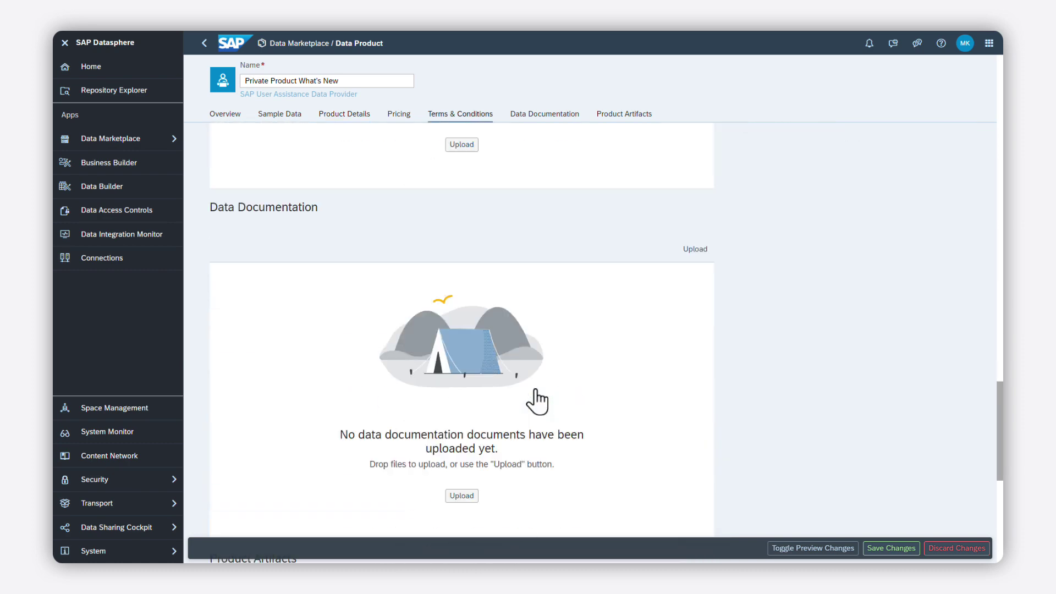
pyautogui.click(961, 312)
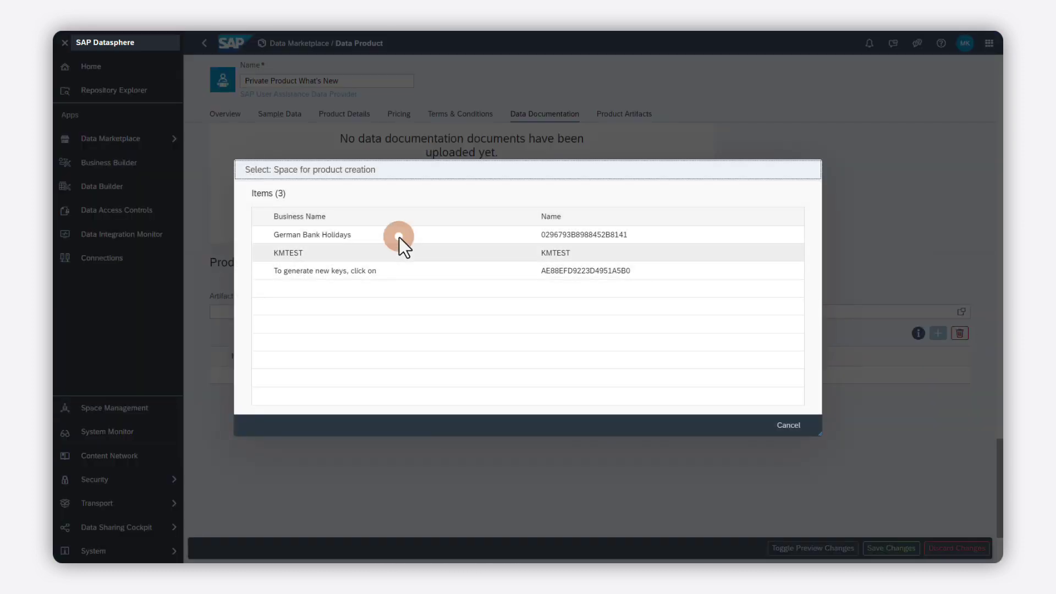
pyautogui.click(399, 236)
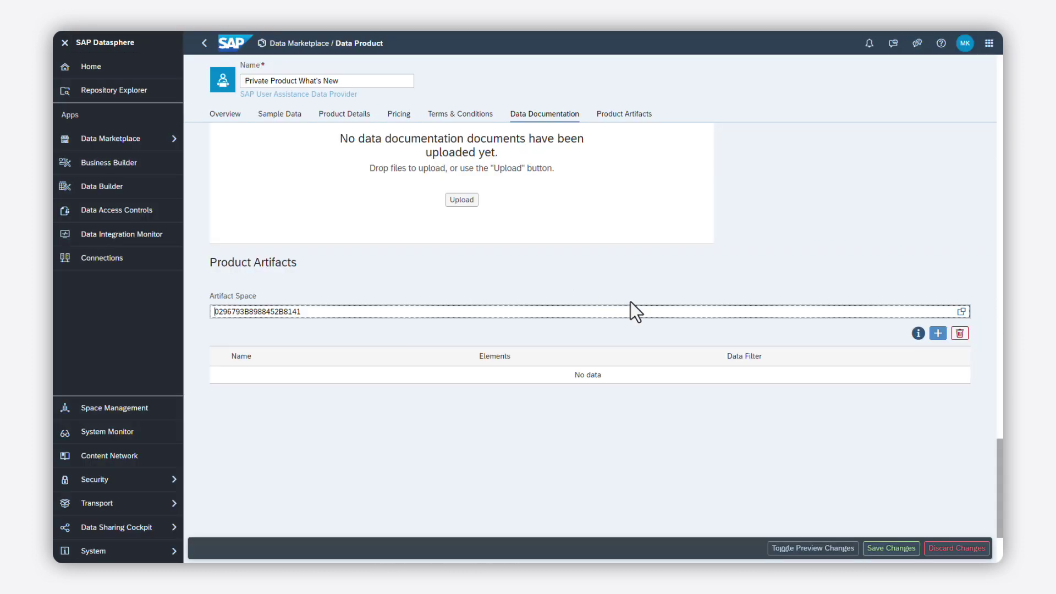
# Add the Public_Event_Master_undefined view to the product artifacts and save the changes
pyautogui.click(938, 334)
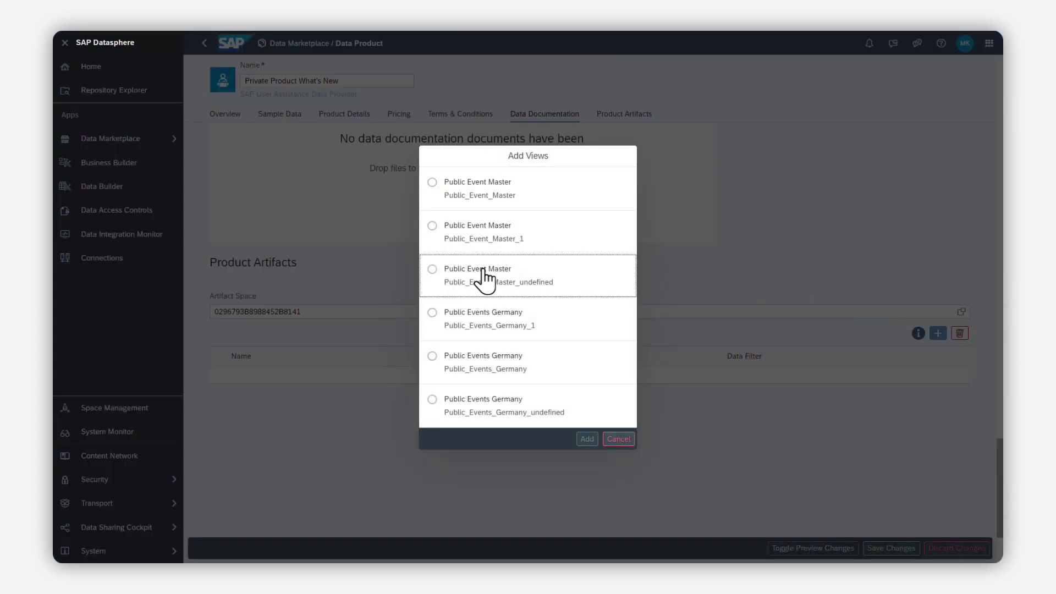
pyautogui.click(432, 269)
pyautogui.click(587, 439)
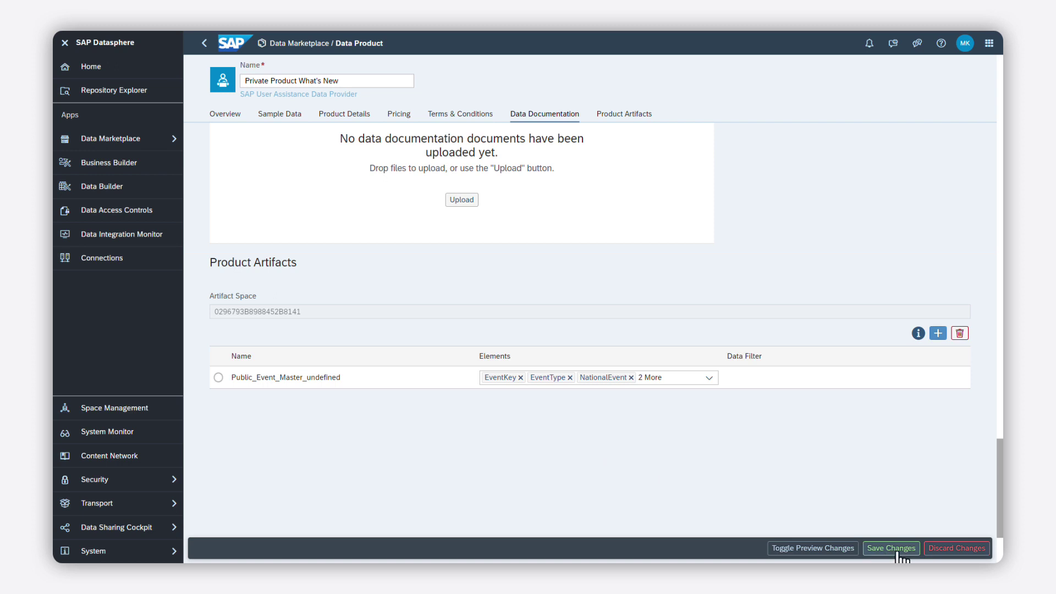
pyautogui.click(897, 550)
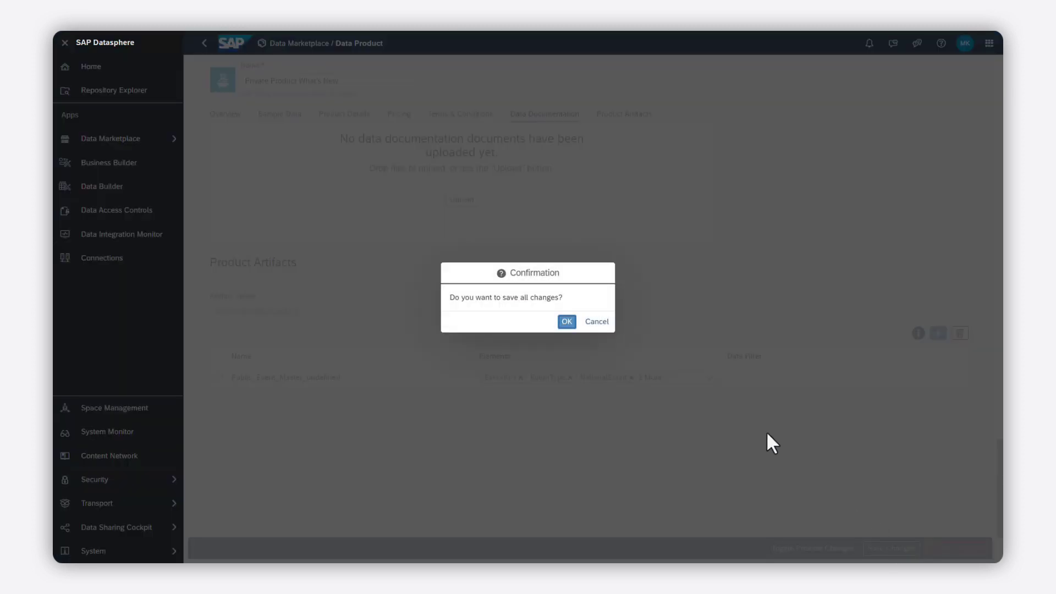
pyautogui.click(567, 322)
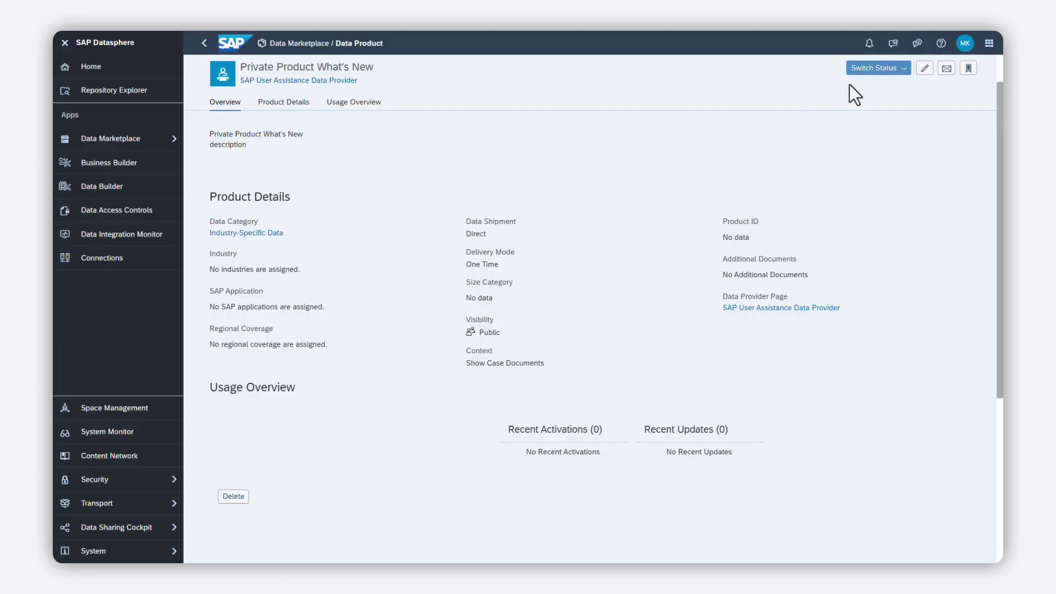
# Switch the data product's status to Listed and go to the Data Marketplace
pyautogui.click(873, 69)
pyautogui.click(861, 85)
pyautogui.click(567, 326)
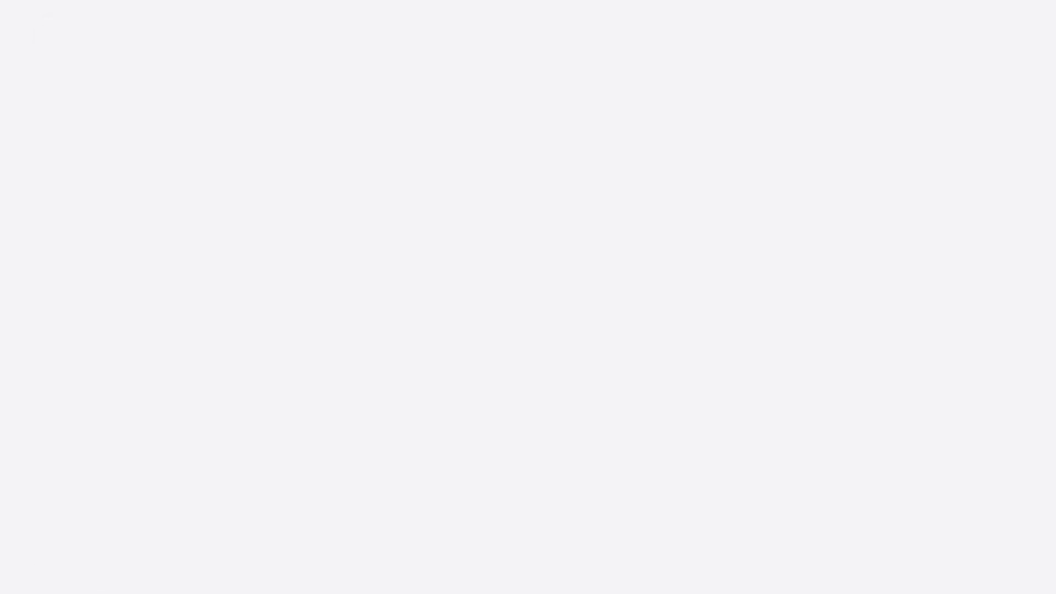
pyautogui.click(159, 141)
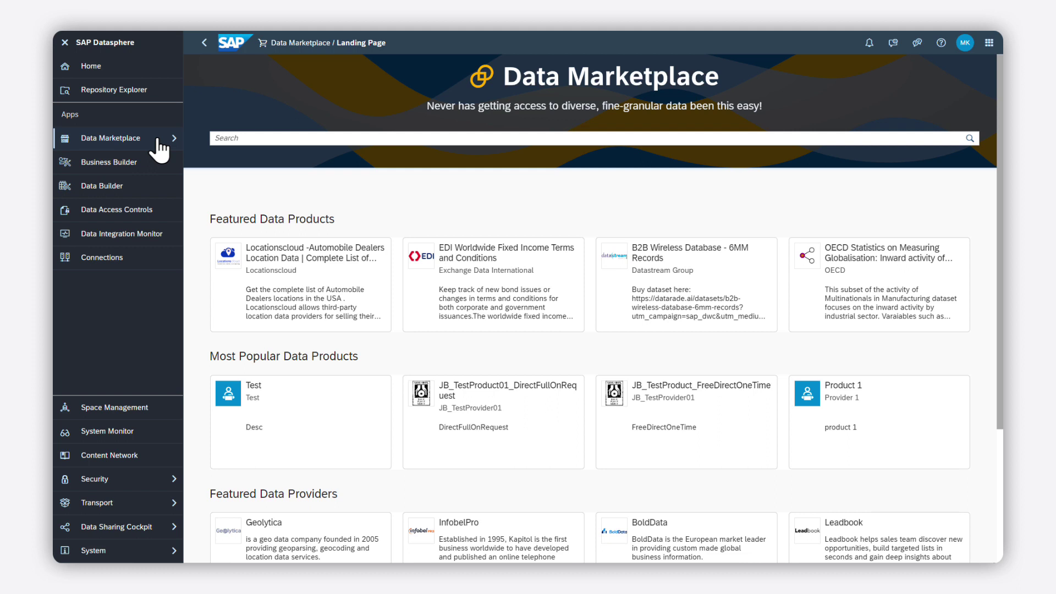
# From My Contexts, start joining a context and paste the activation key copied from Notepad
pyautogui.click(160, 140)
pyautogui.click(252, 263)
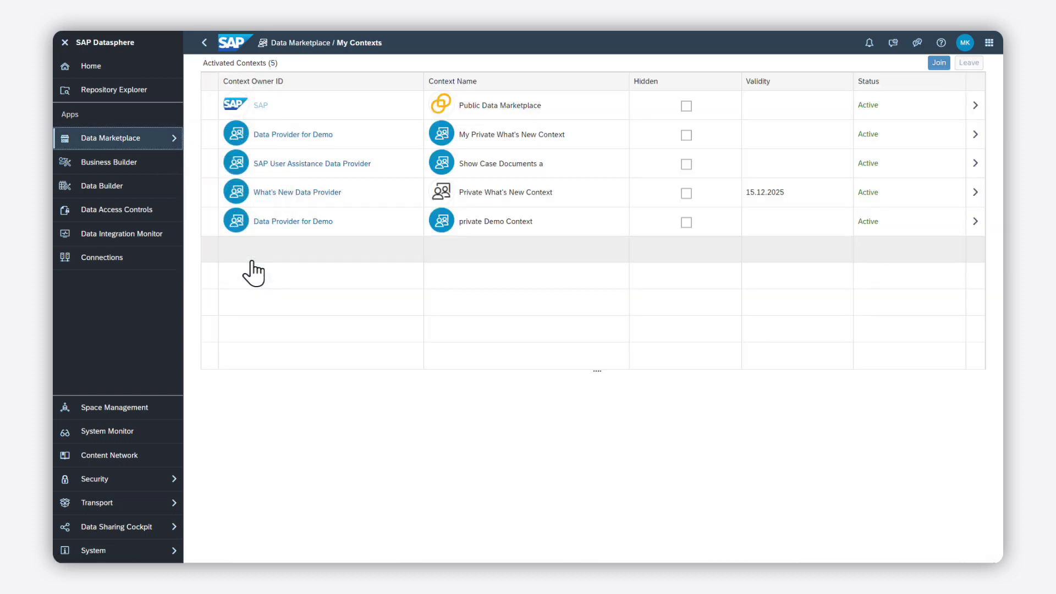
pyautogui.click(939, 62)
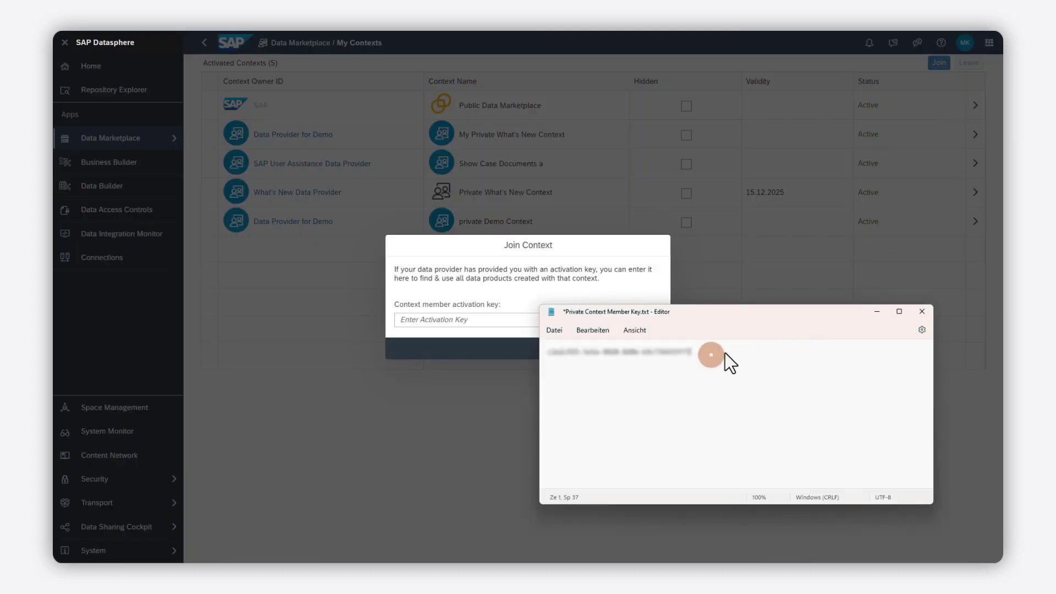
pyautogui.moveTo(711, 355); pyautogui.dragTo(510, 358)
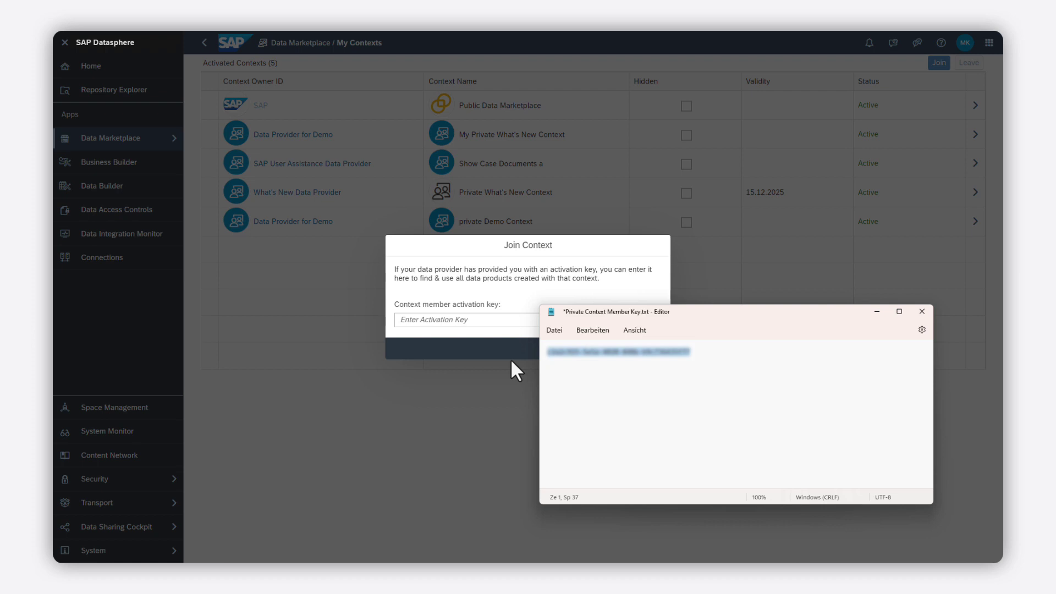
pyautogui.hotkey('ctrl', 'c')
pyautogui.click(465, 328)
pyautogui.hotkey('ctrl', 'v')
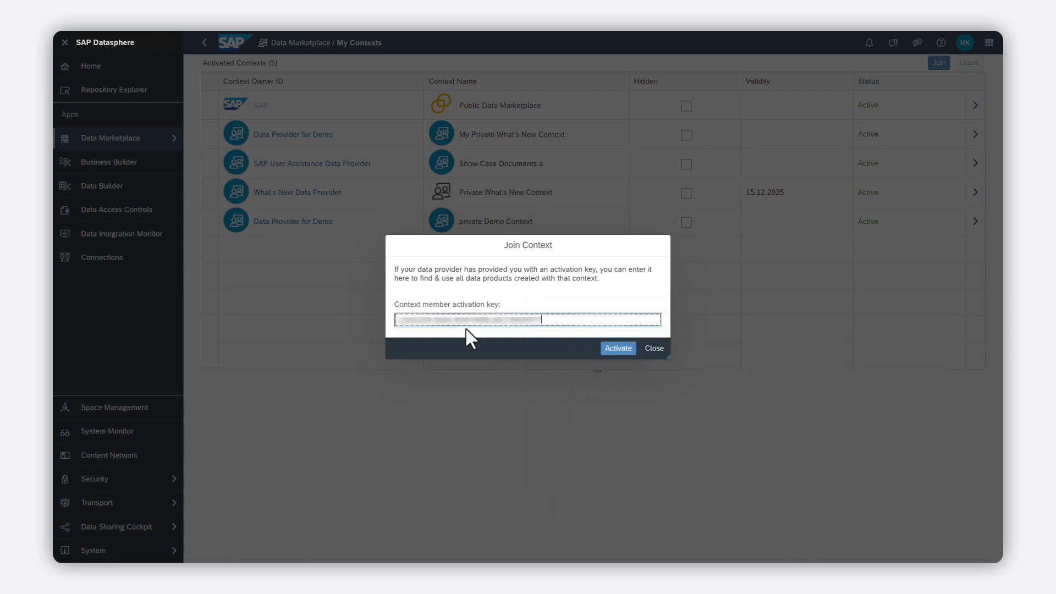
# Activate the context with the key, then search the Data Marketplace for 'private'
pyautogui.click(624, 349)
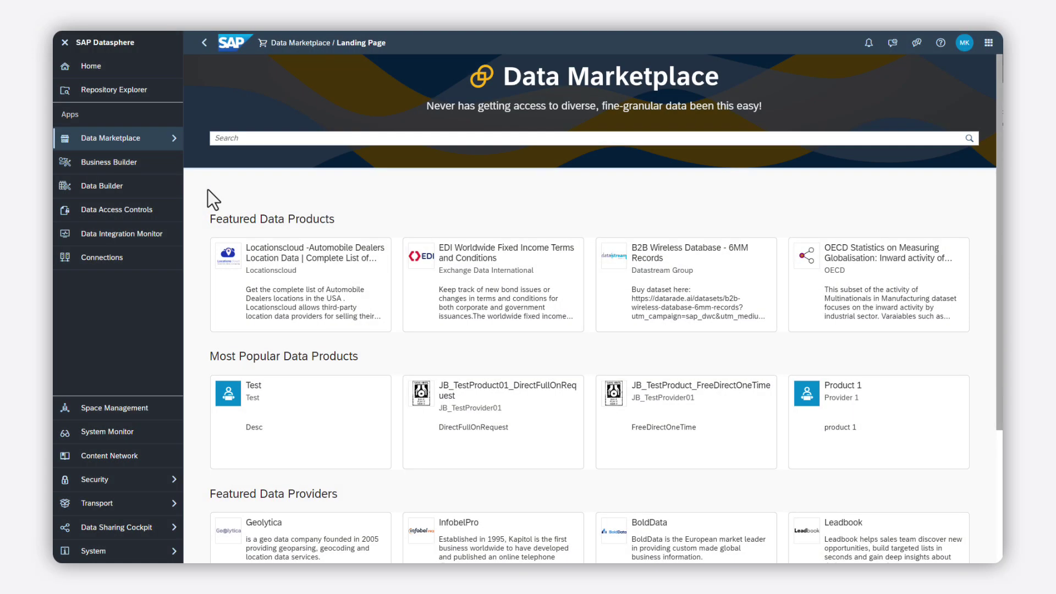
pyautogui.click(318, 138)
pyautogui.write('private')
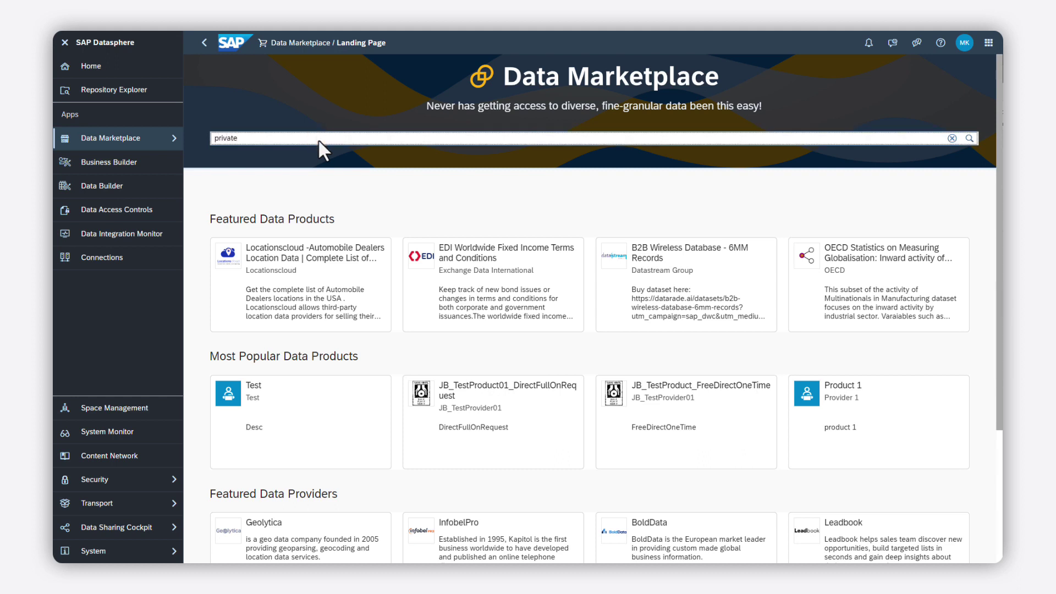
pyautogui.press('Return')
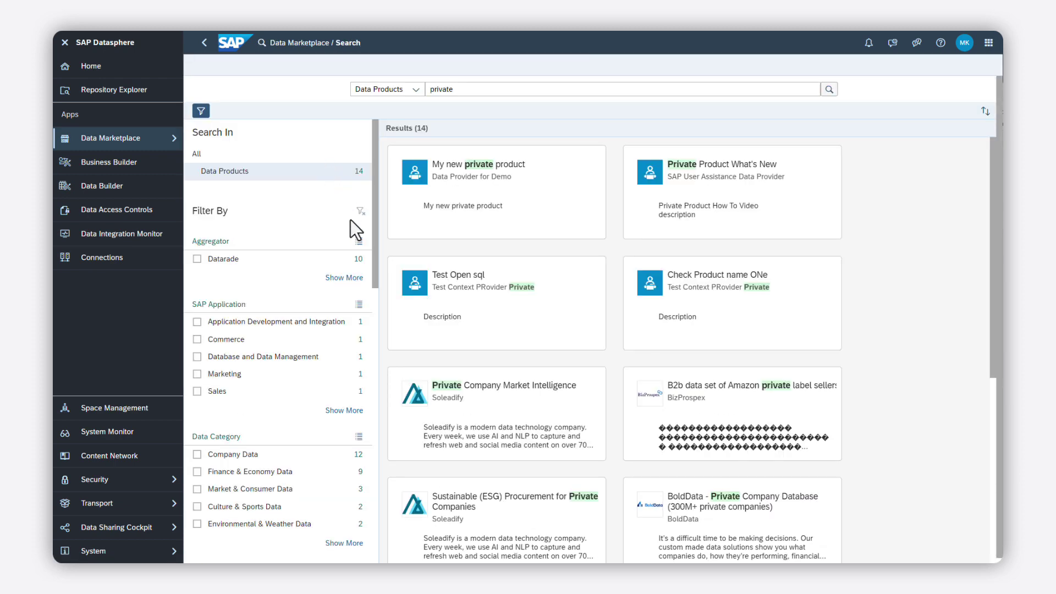
pyautogui.scroll(-5, 375, 341)
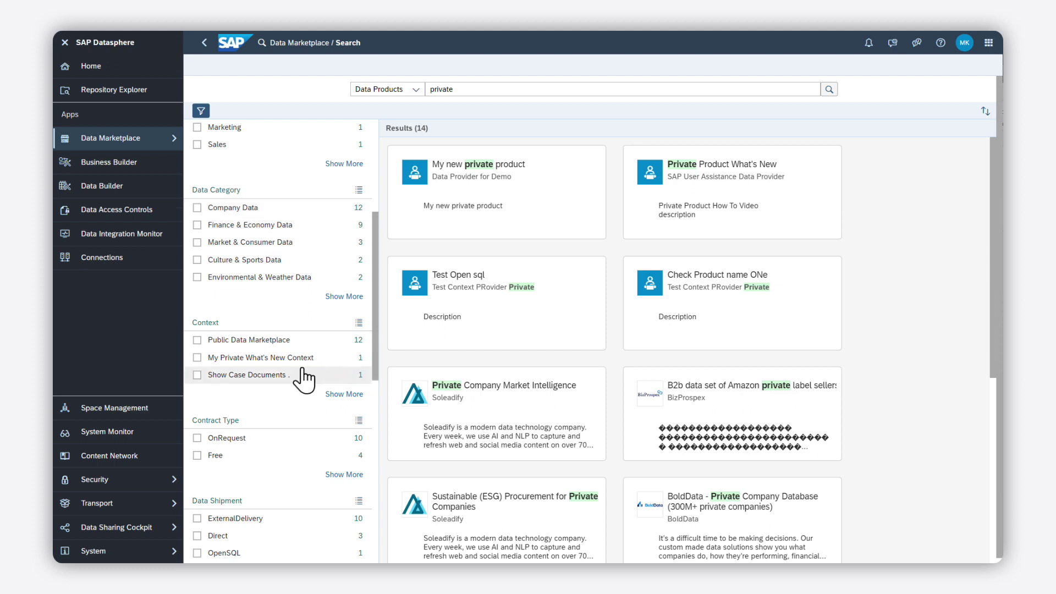
# Filter the 'private' results to Show Case Documents and open Private Product What's New
pyautogui.click(198, 374)
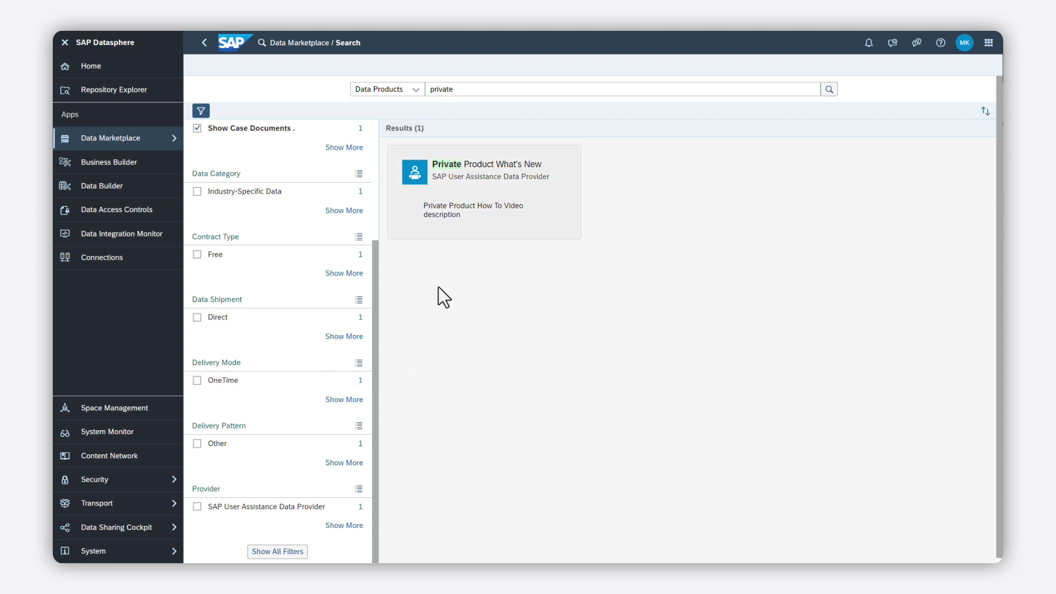
pyautogui.click(432, 215)
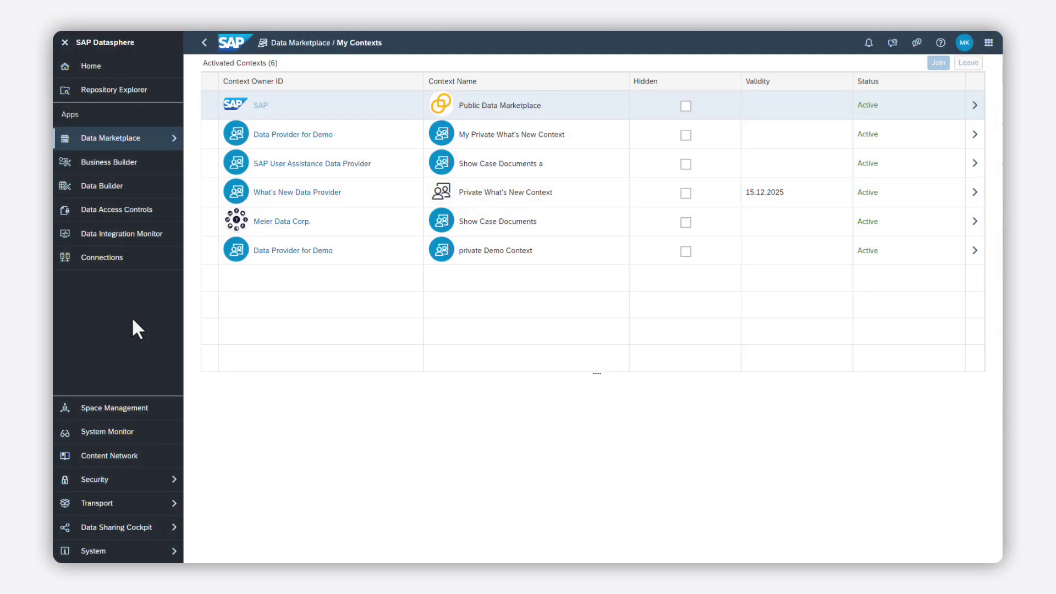
# Mark Show Case Documents as Hidden; begin leaving My Private What's New Context but cancel
pyautogui.click(209, 222)
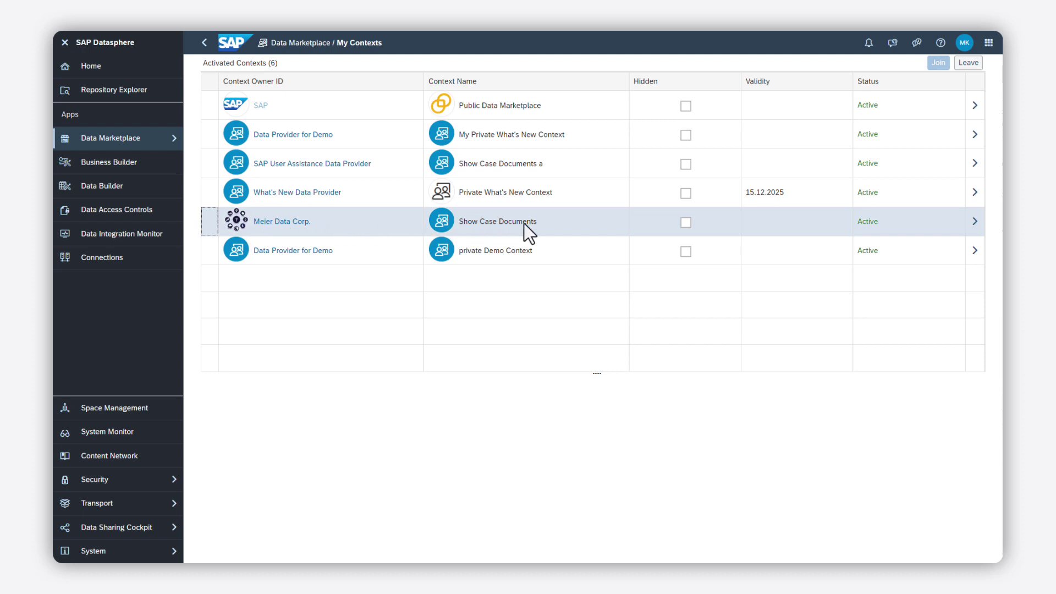
pyautogui.click(685, 222)
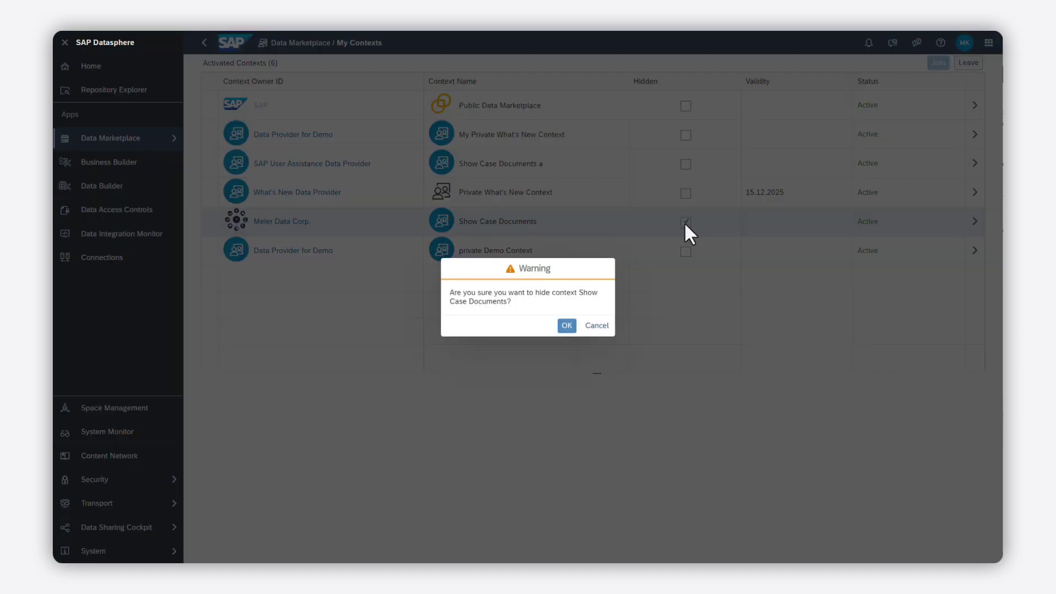
pyautogui.click(566, 326)
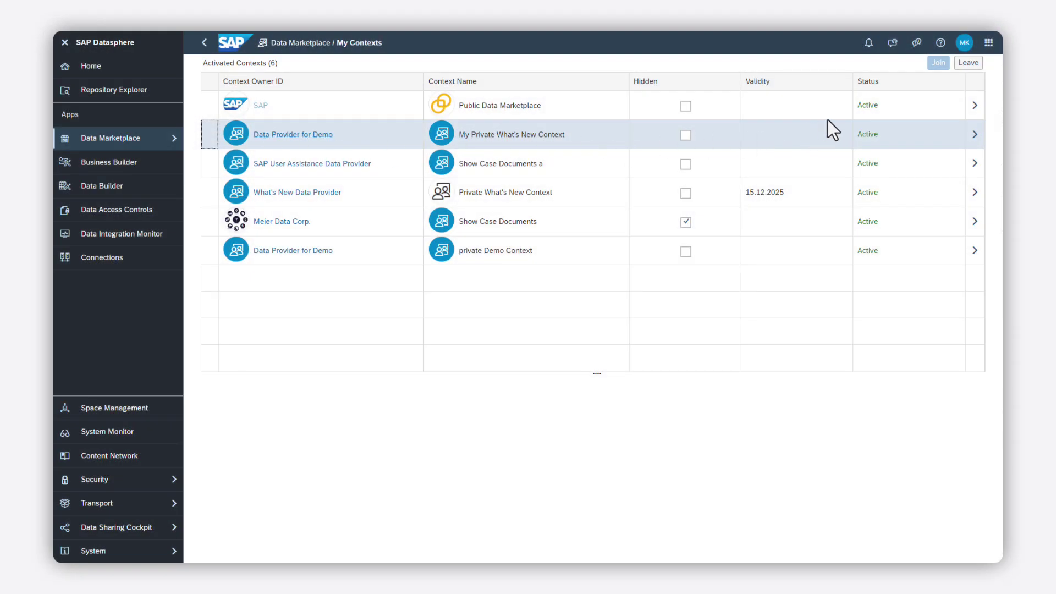
pyautogui.click(968, 63)
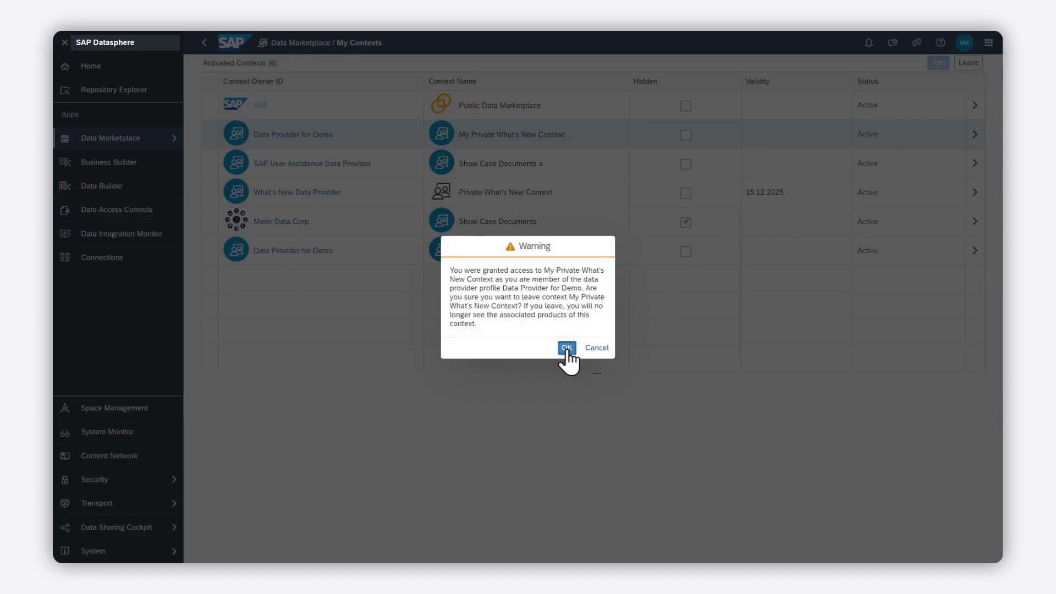
pyautogui.click(597, 348)
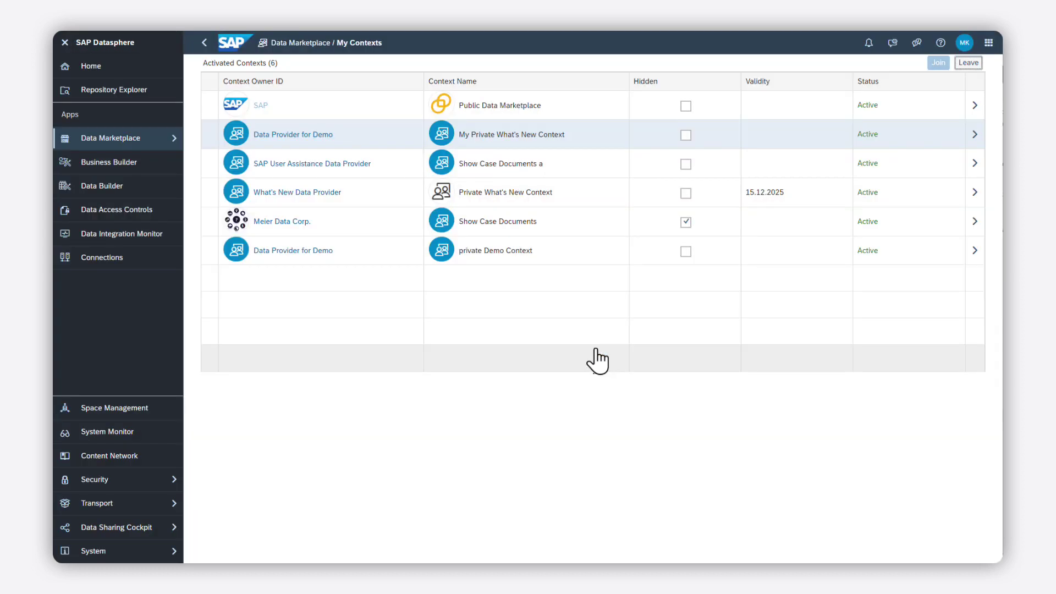